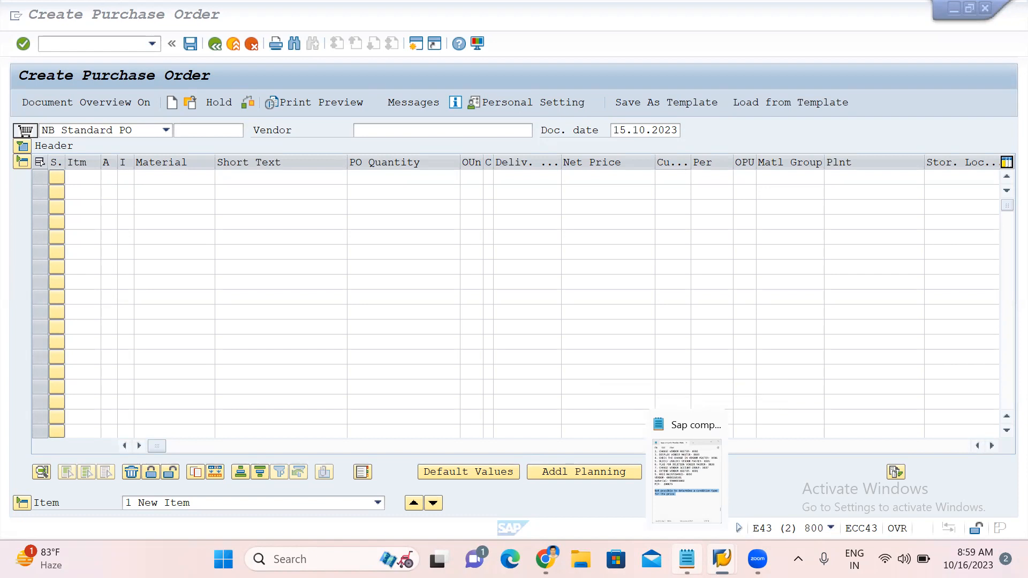
Copy the vendor number from the practice notes and enter it as the purchase order's vendor.
click(687, 479)
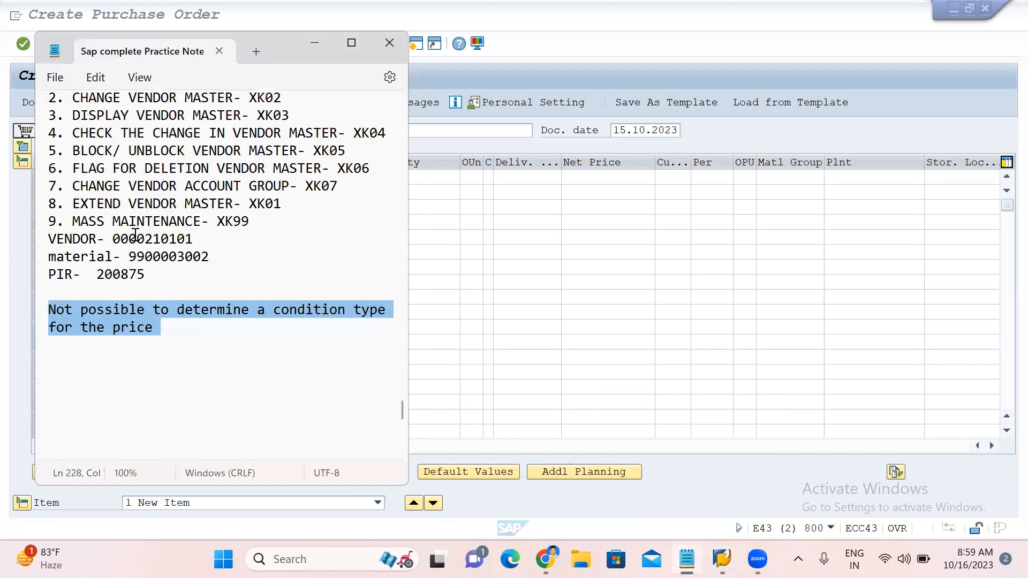
double_click(140, 238)
key(ctrl+c)
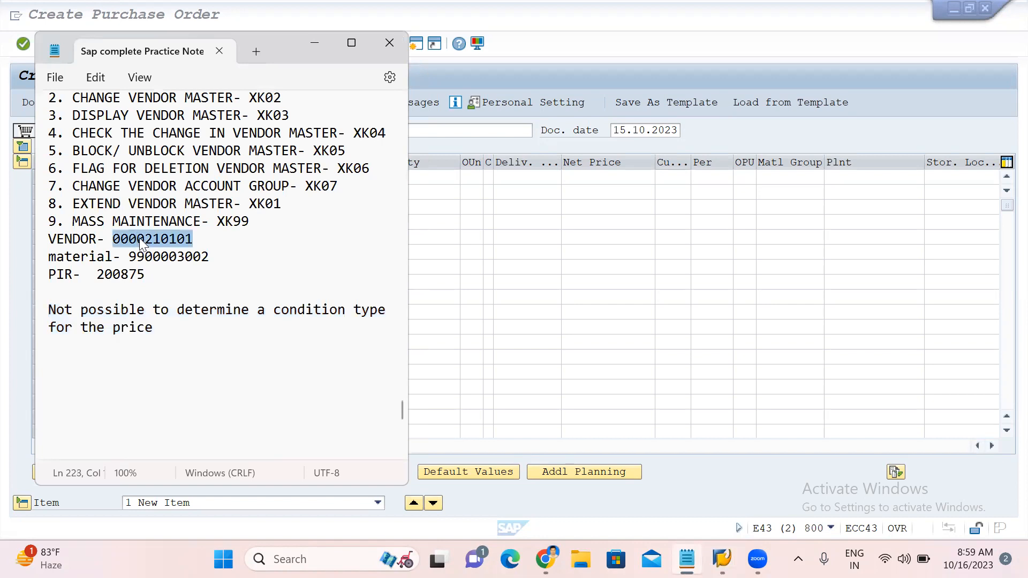
click(733, 138)
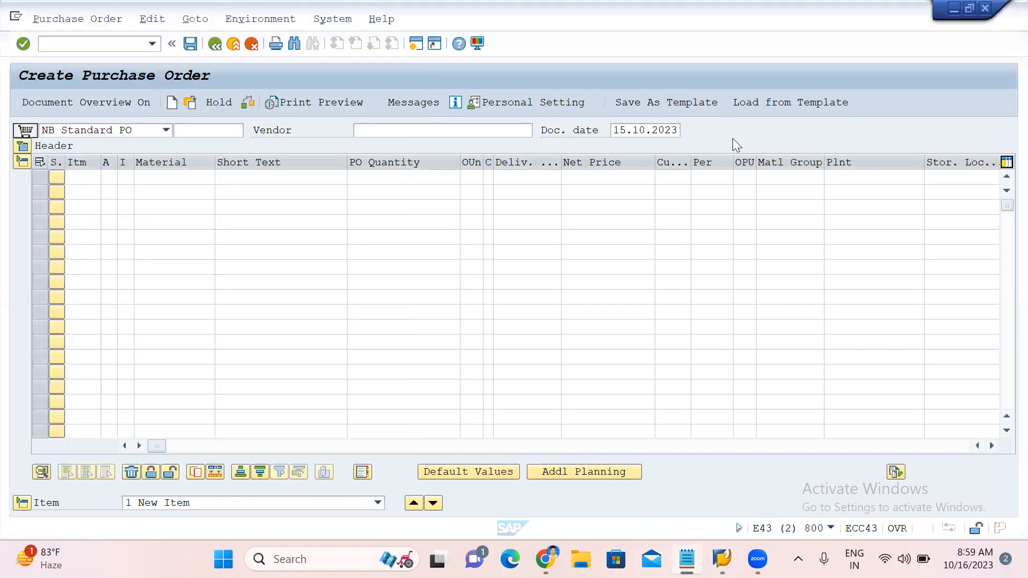
click(431, 129)
key(ctrl+v)
key(Return)
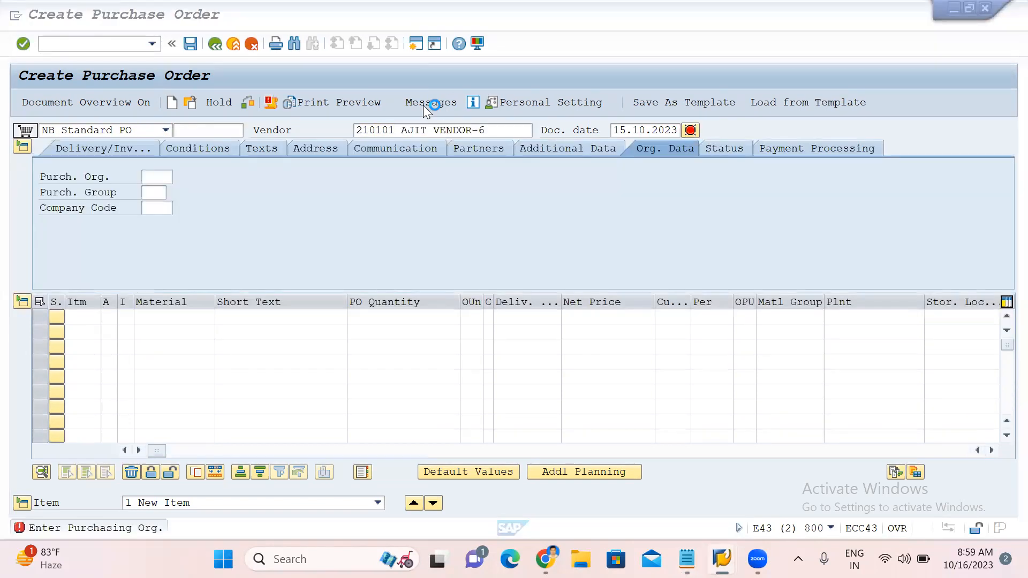
Set purchasing organization AJIT, purchasing group AJ and company code AJIT in the header's organizational data.
click(154, 177)
click(155, 191)
click(154, 194)
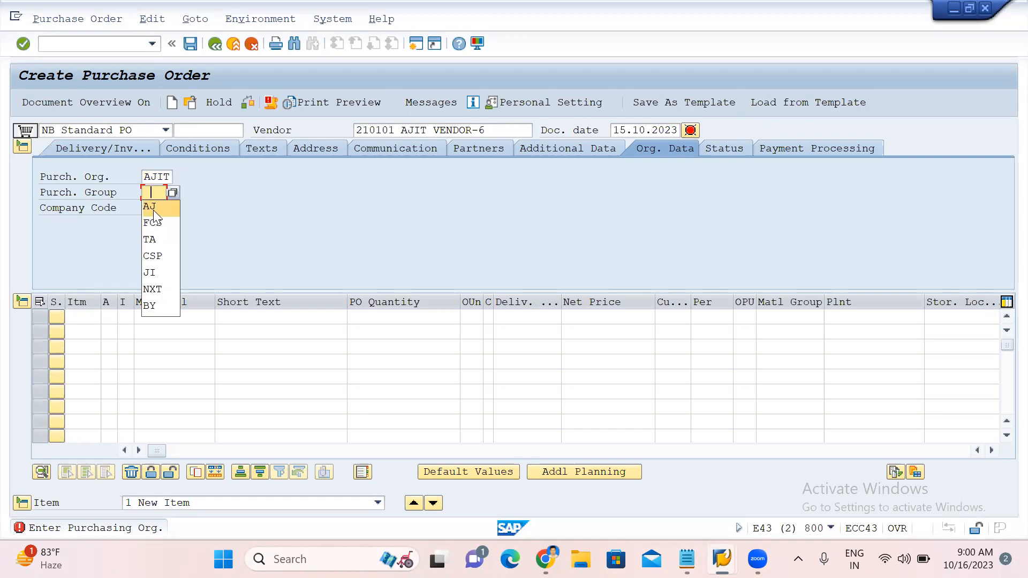
click(153, 208)
click(154, 210)
click(153, 222)
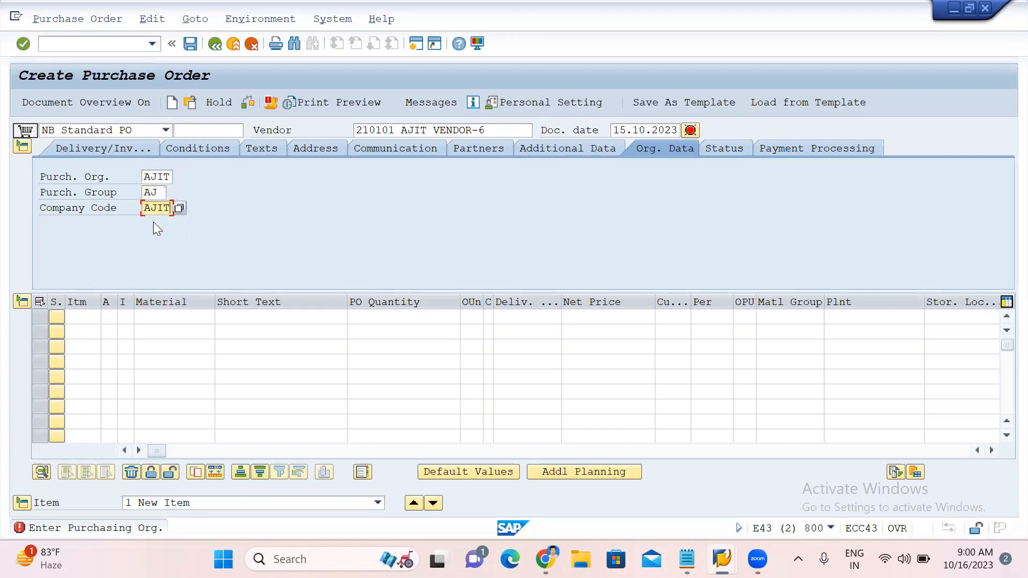
click(151, 316)
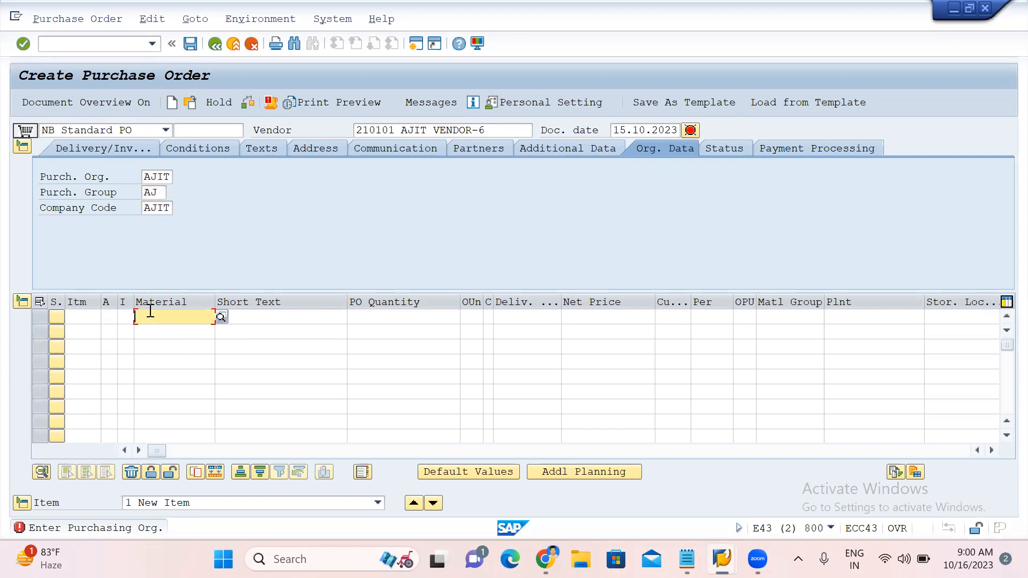
text(9900003002)
click(415, 317)
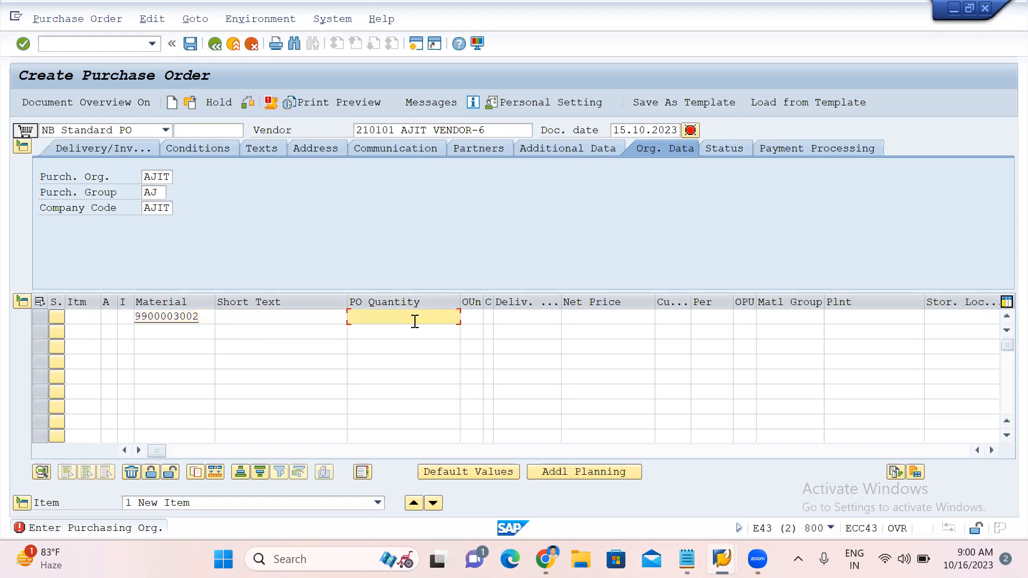
click(518, 317)
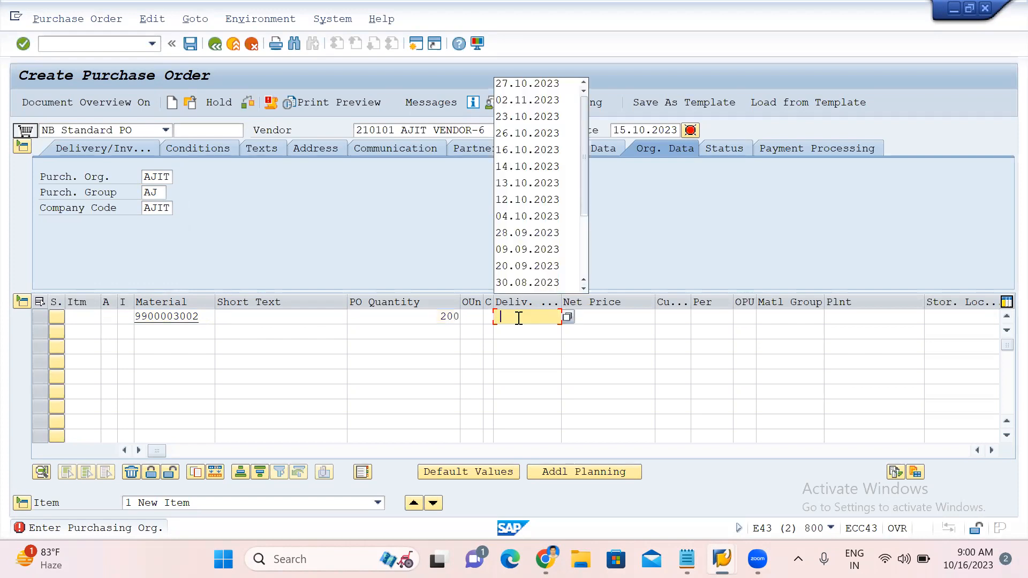
click(557, 80)
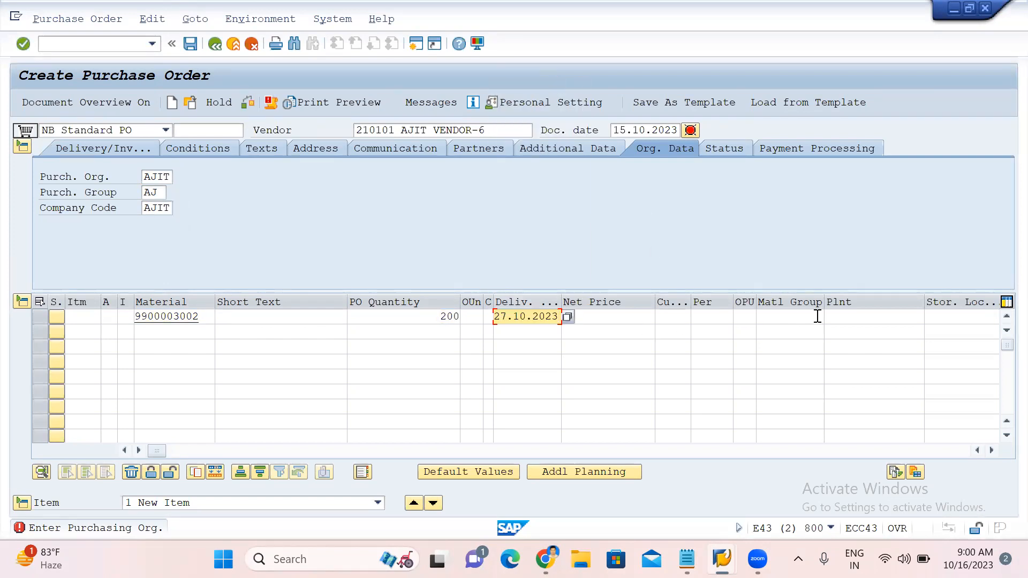
Set the item's plant to AJ01 and storage location to 1000, then confirm the item.
click(853, 316)
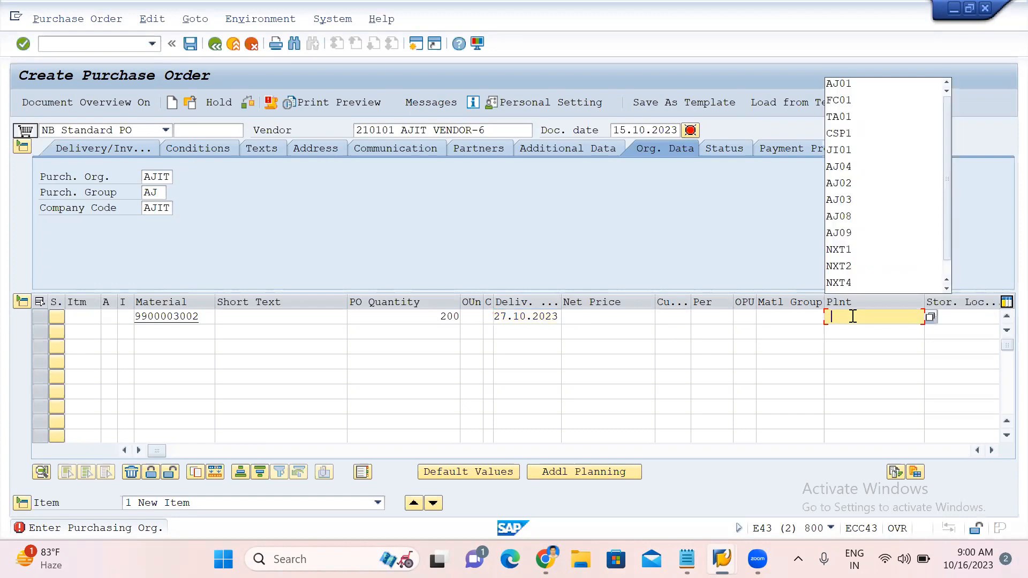
click(861, 80)
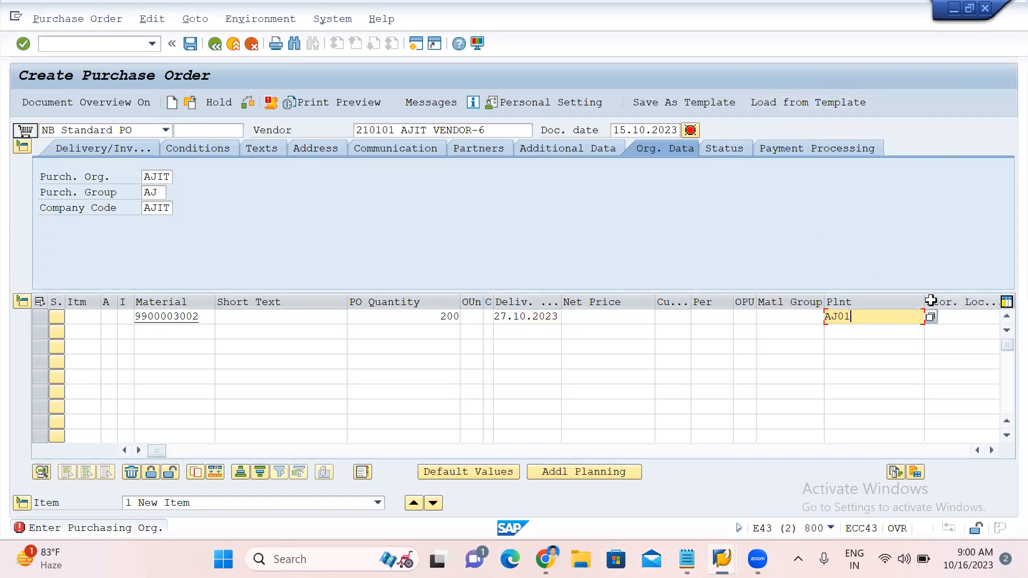
click(962, 324)
text(1000)
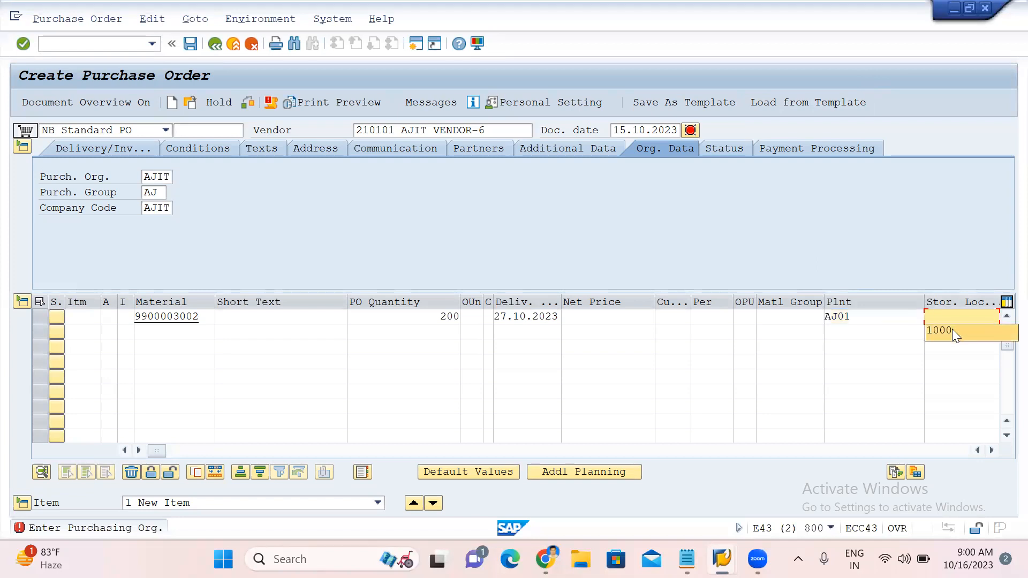
key(Return)
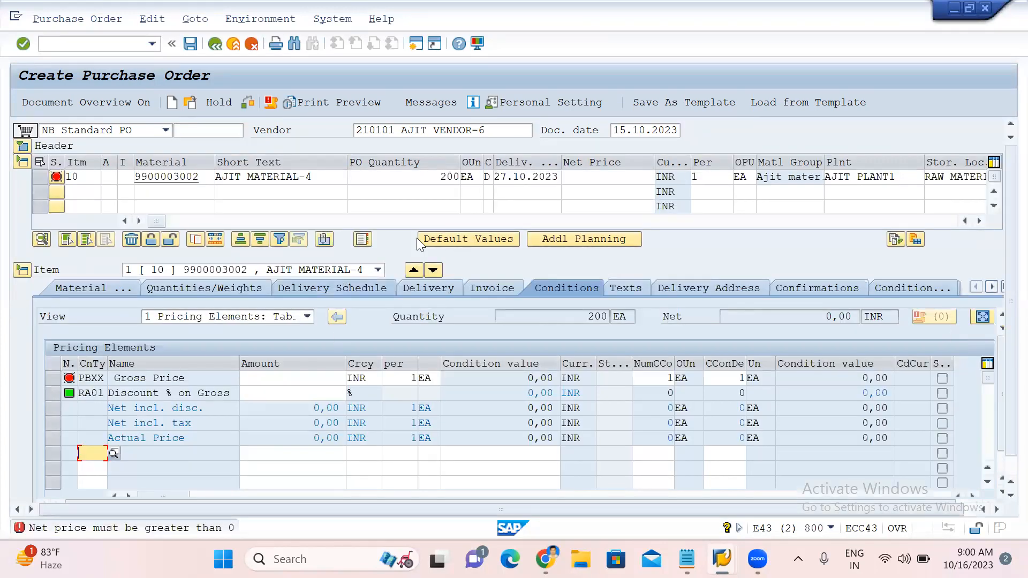
Set the item's net price to 5000.
click(610, 178)
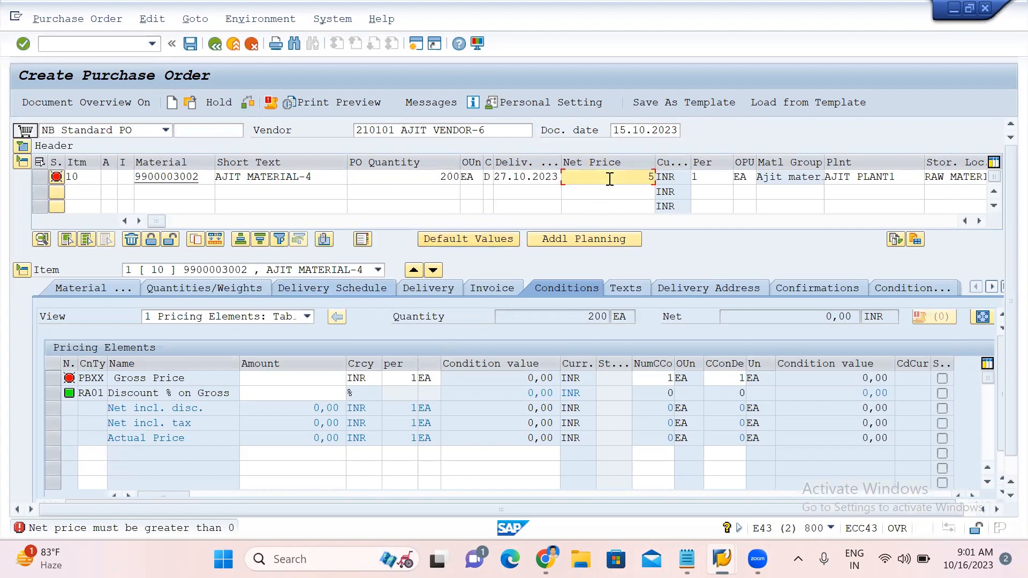
text(5000)
key(Return)
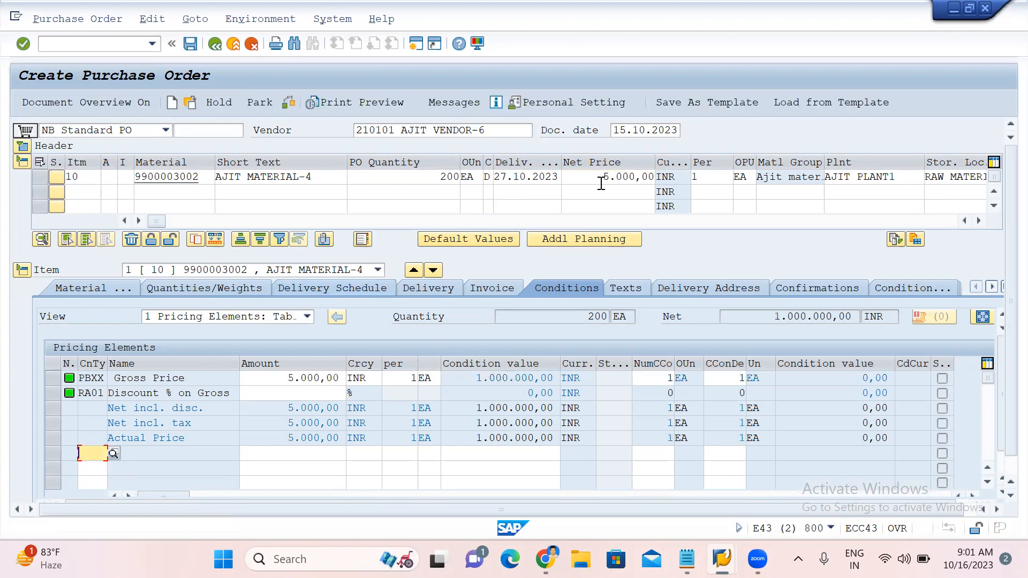
Enter a 10% discount on gross in the item's pricing conditions.
click(300, 397)
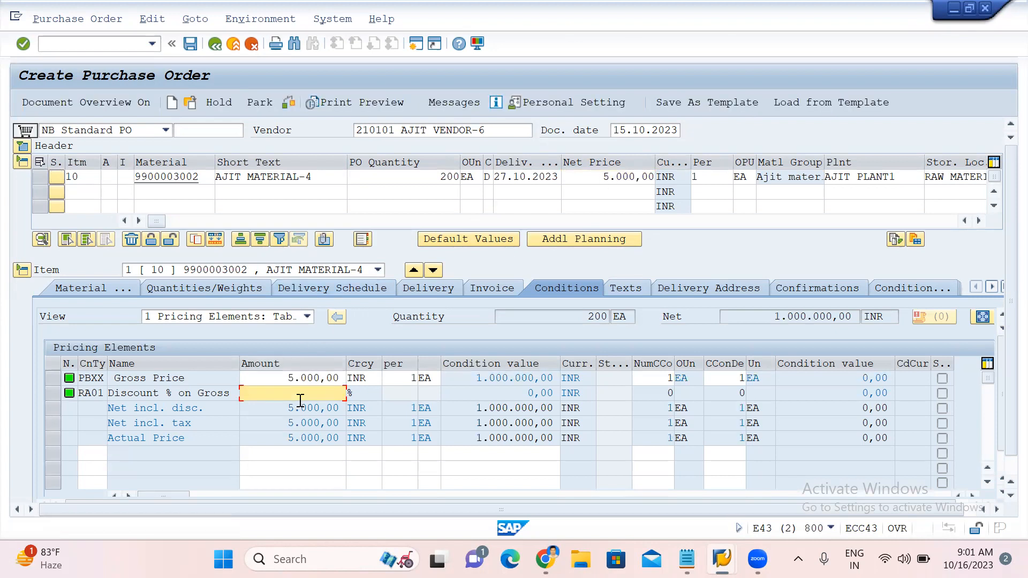
text(10)
key(Return)
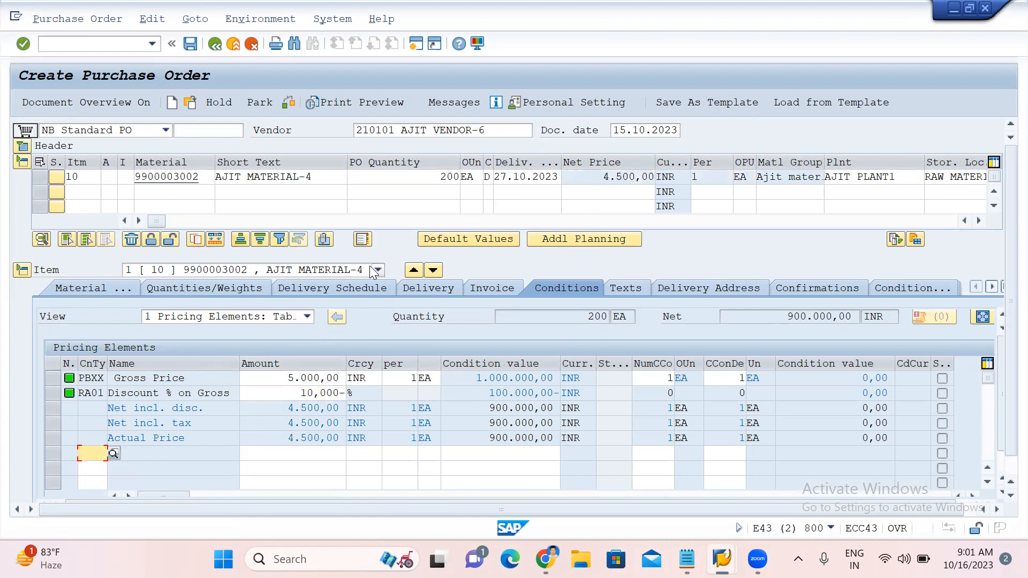
Check and save the standard purchase order.
click(415, 290)
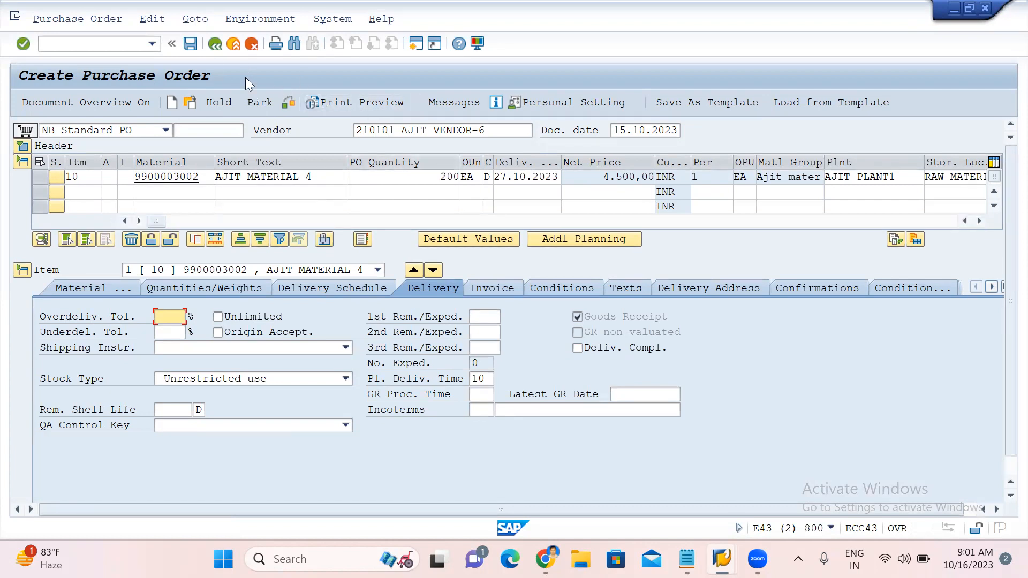
click(283, 104)
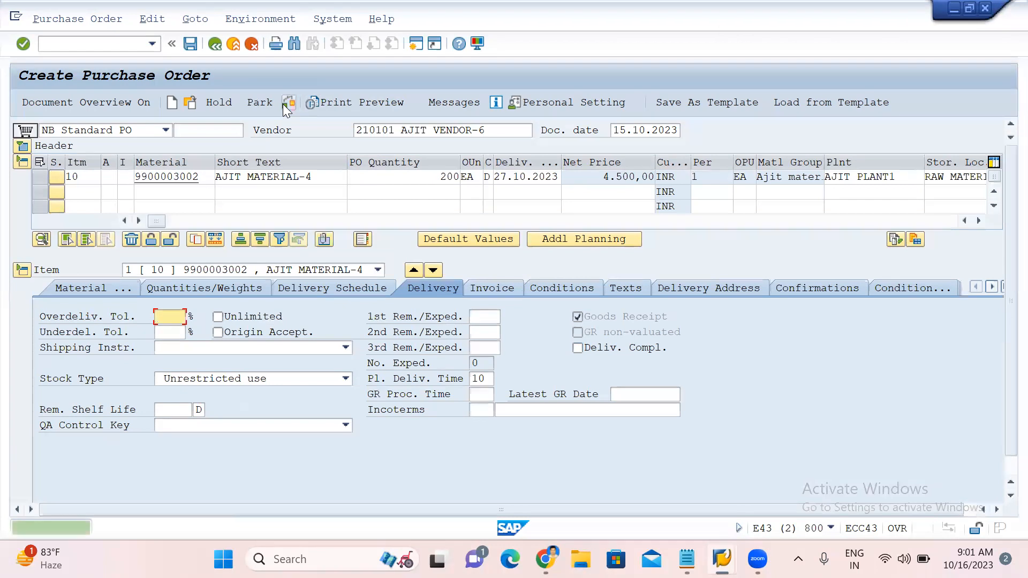
click(194, 50)
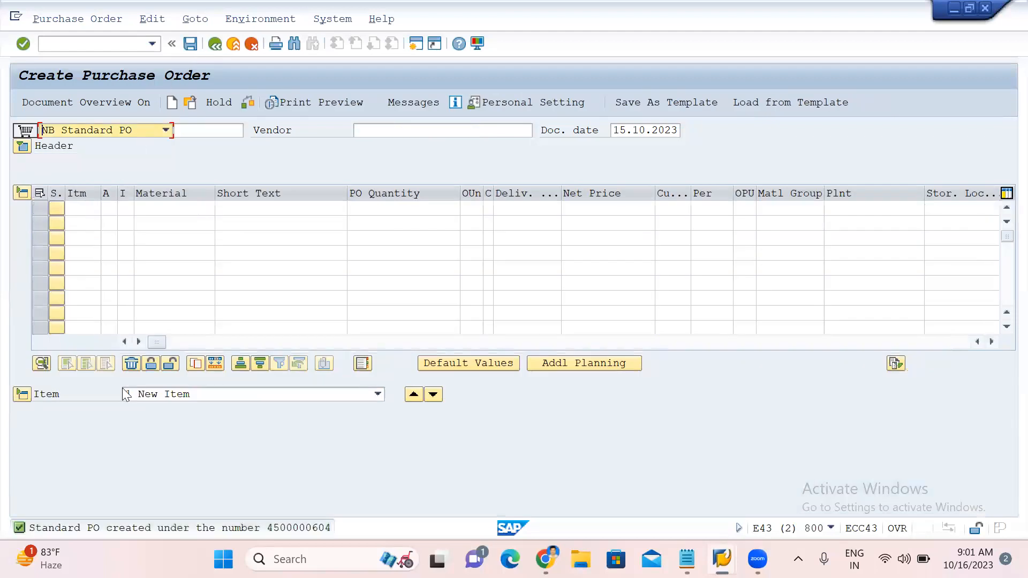
Copy the new purchase order number from the save message details and close them.
double_click(134, 521)
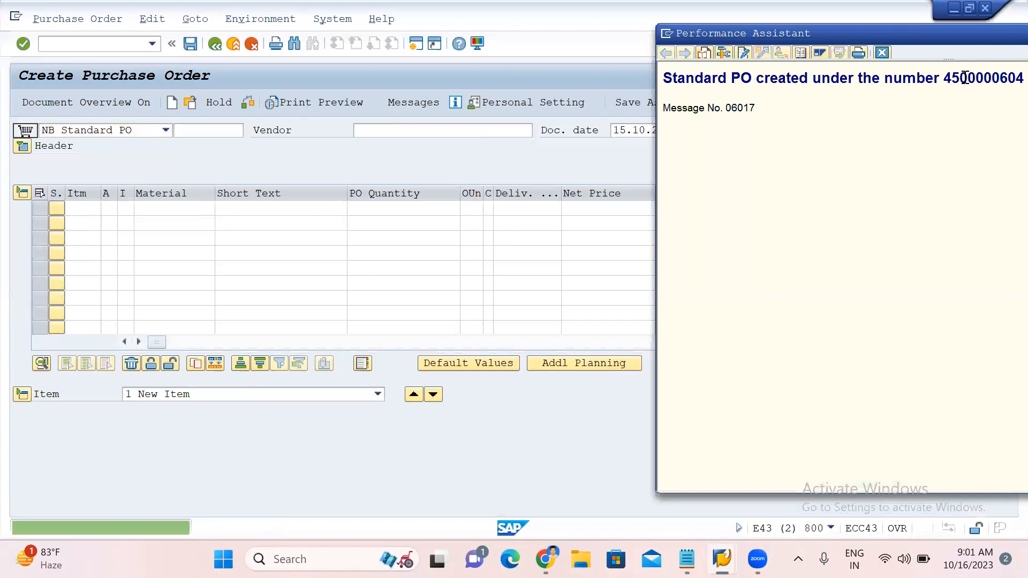
double_click(966, 77)
key(ctrl+c)
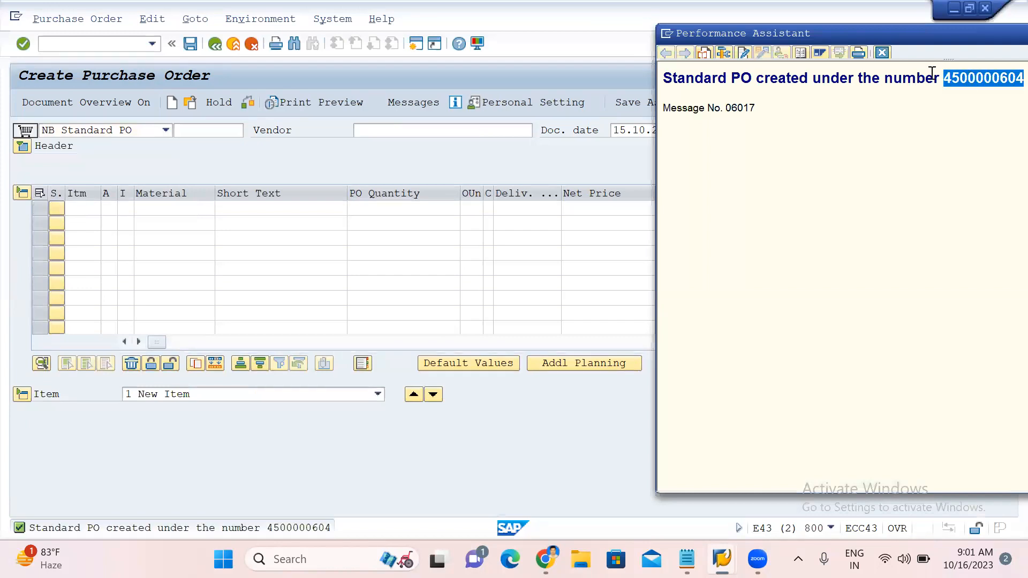
click(883, 53)
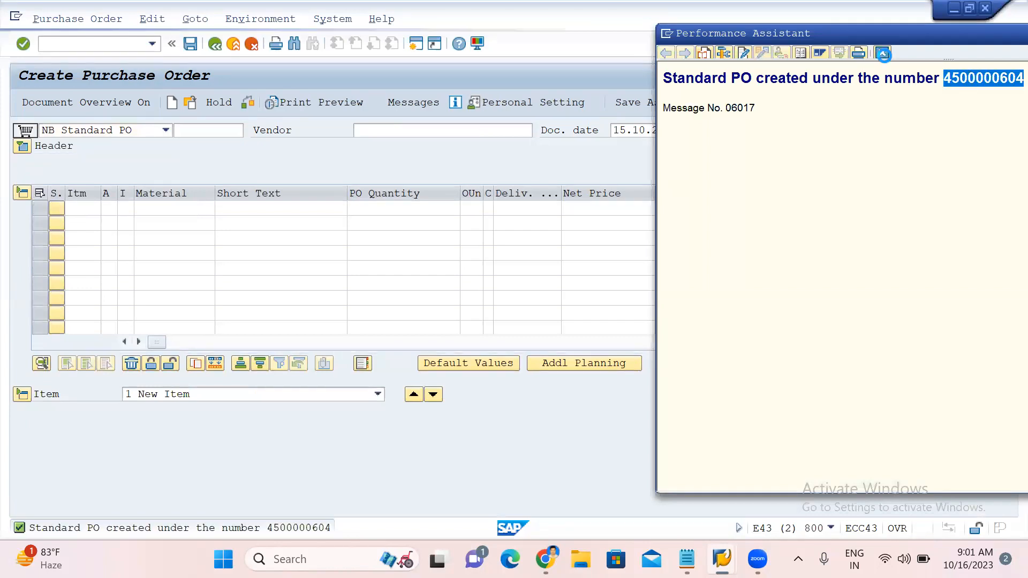
Open the goods receipt for purchase order transaction and load the new purchase order by pasting its number.
click(96, 43)
text(/NMIGO)
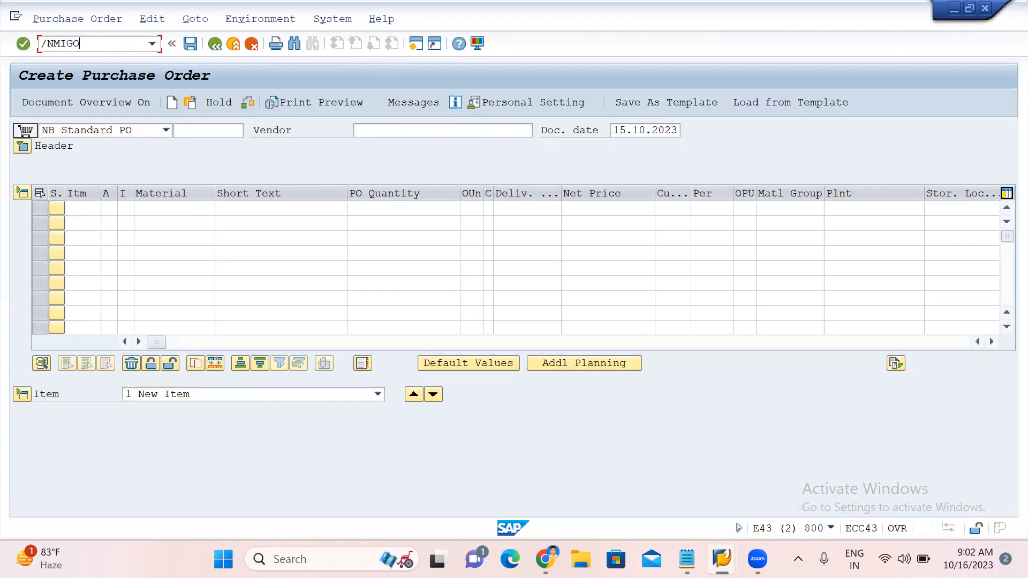
key(Return)
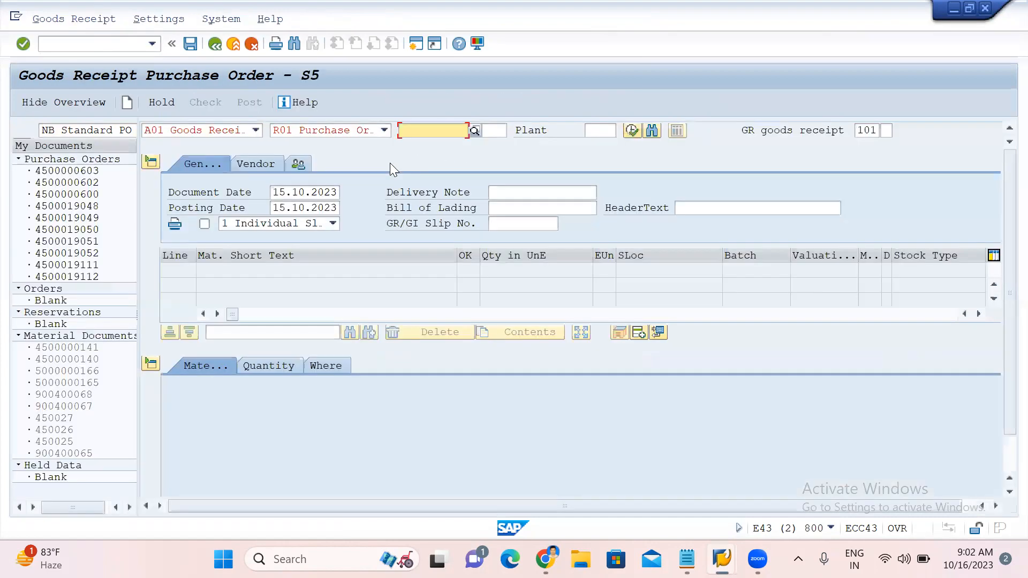
key(ctrl+v)
key(Return)
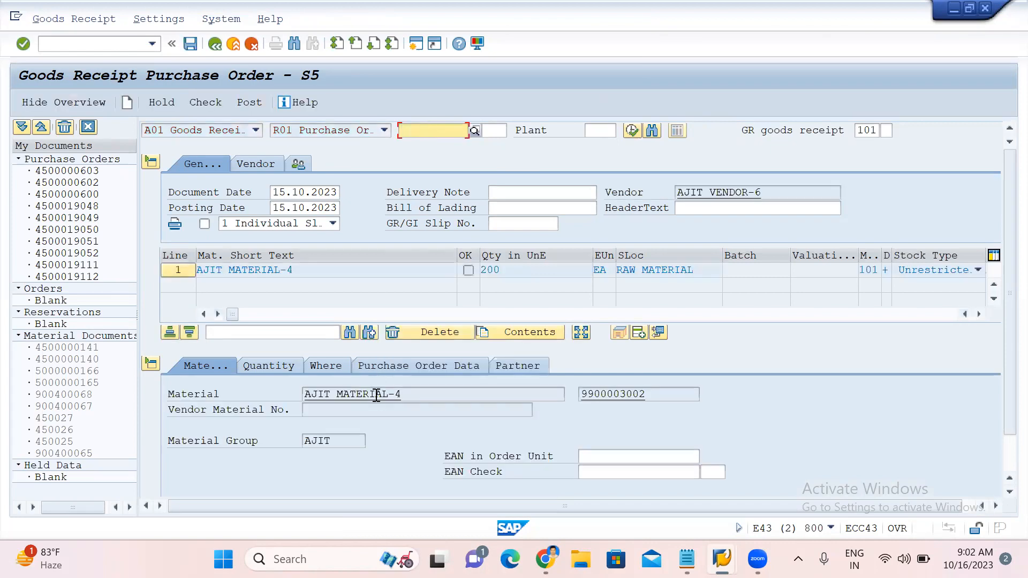
Mark the item OK, check the document, close the log, and post the goods receipt.
scroll(375, 397, down, 1)
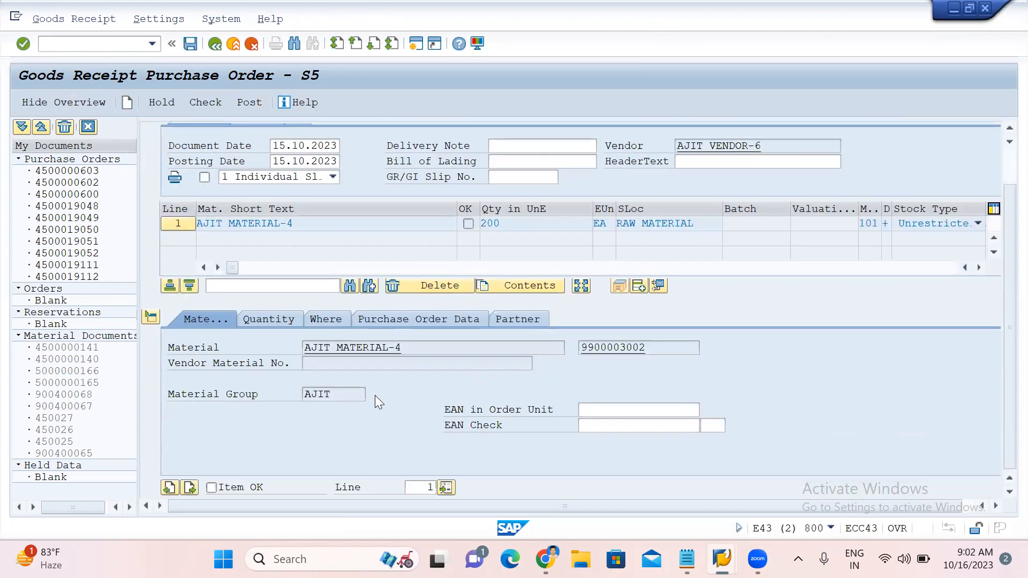
click(211, 488)
click(206, 102)
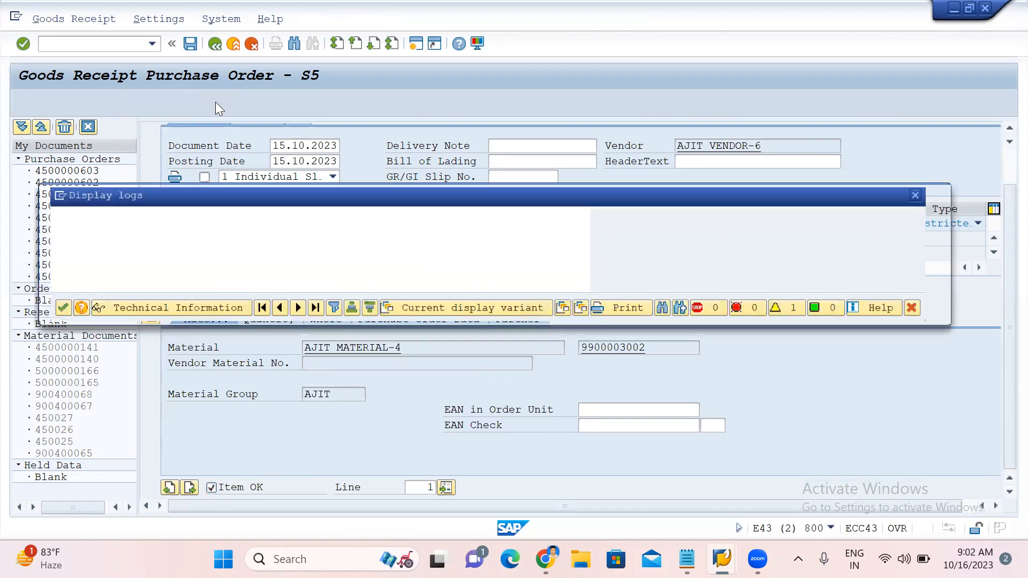
click(53, 308)
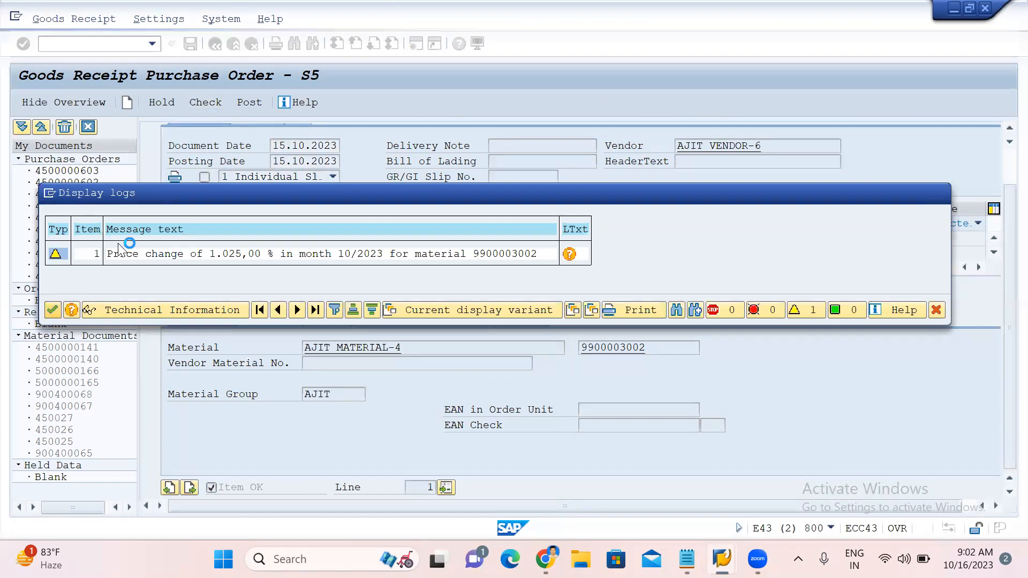
click(251, 103)
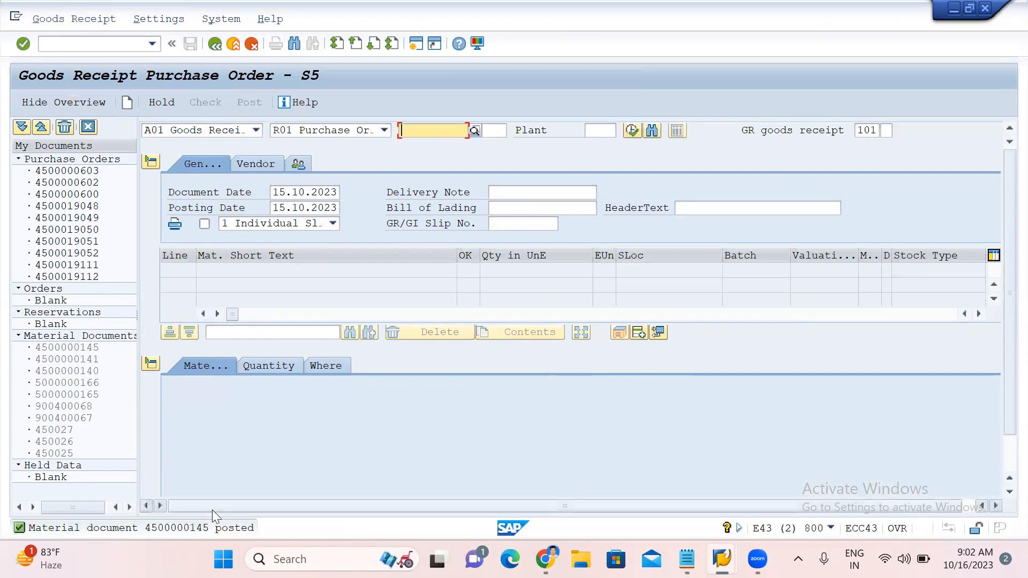
Open the purchase order display transaction.
click(98, 46)
text(/NME23N)
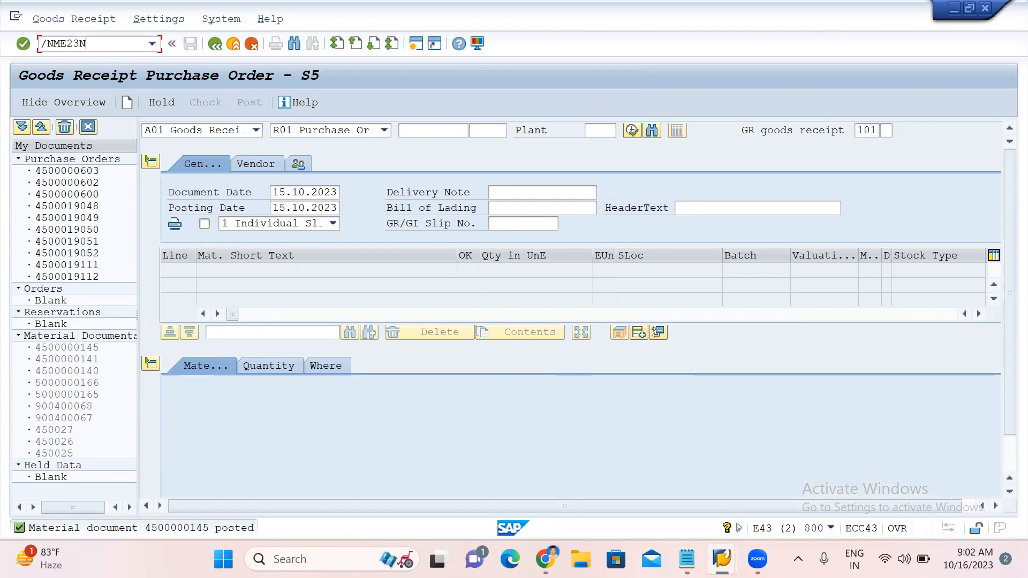
key(Return)
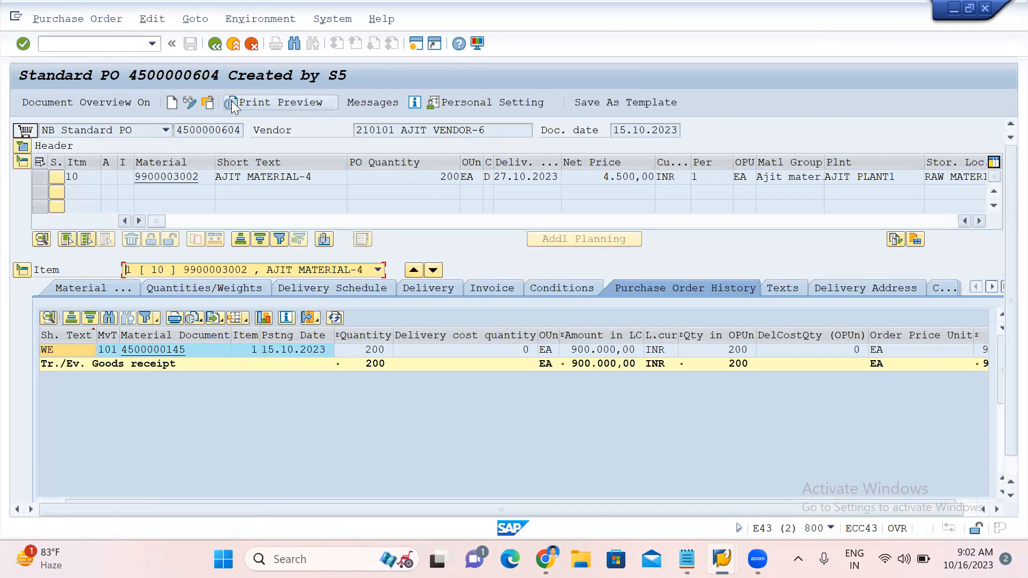
Load the new purchase order by pasting its number, then check its item's purchase order history and delivery data.
click(209, 103)
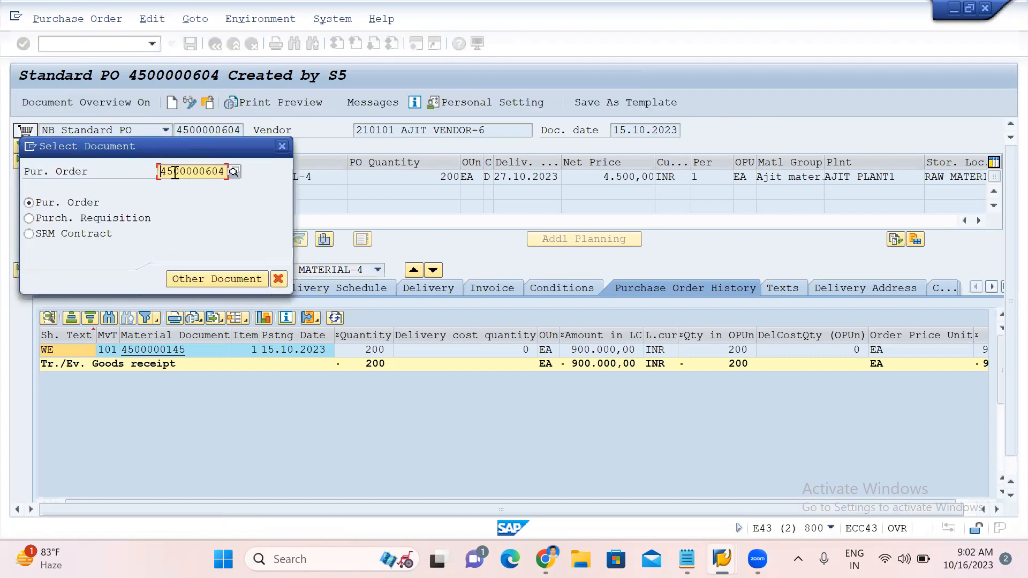
drag(163, 171, 288, 192)
key(ctrl+c)
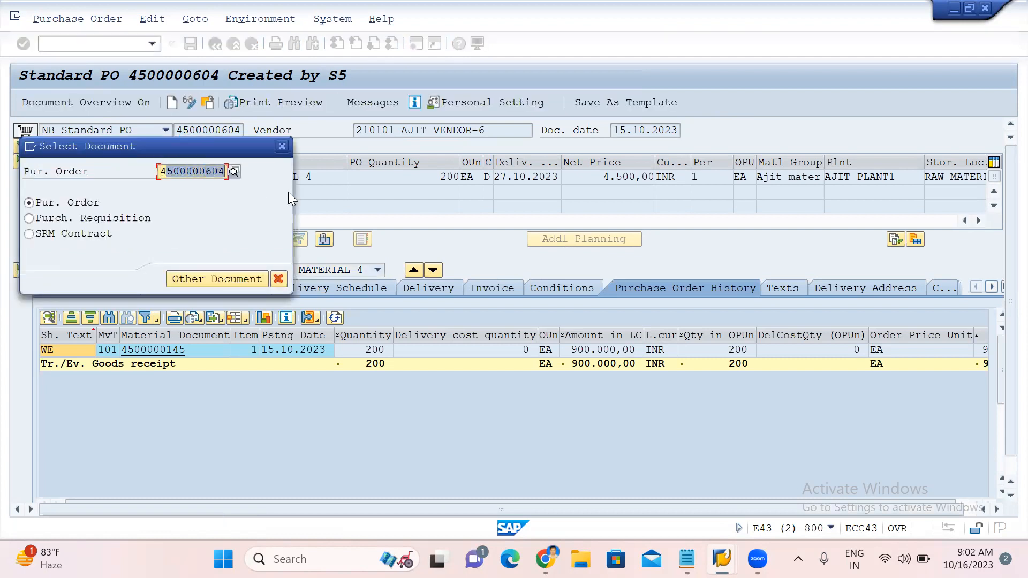
key(Delete)
click(288, 192)
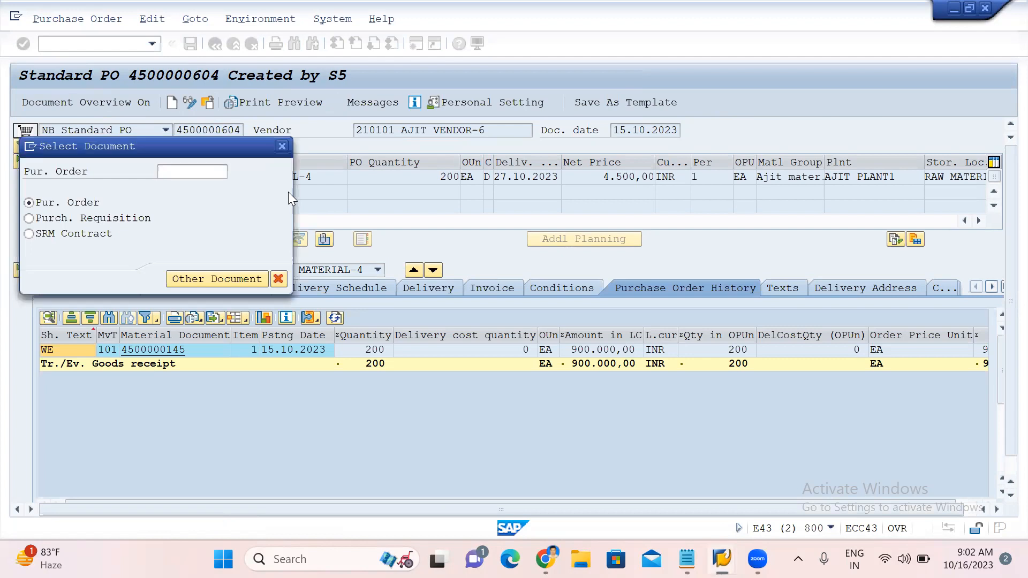
click(201, 173)
key(ctrl+v)
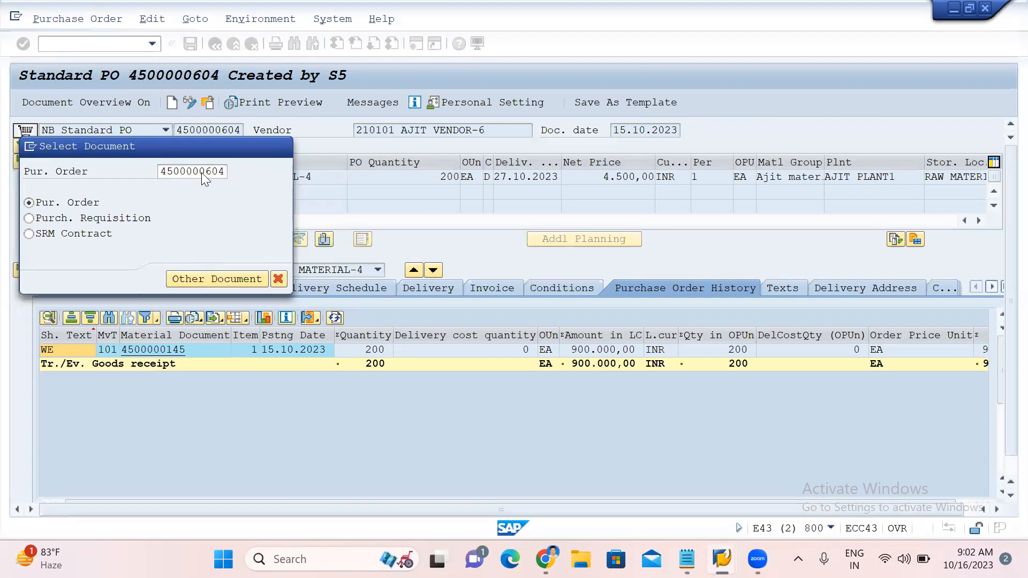
key(Return)
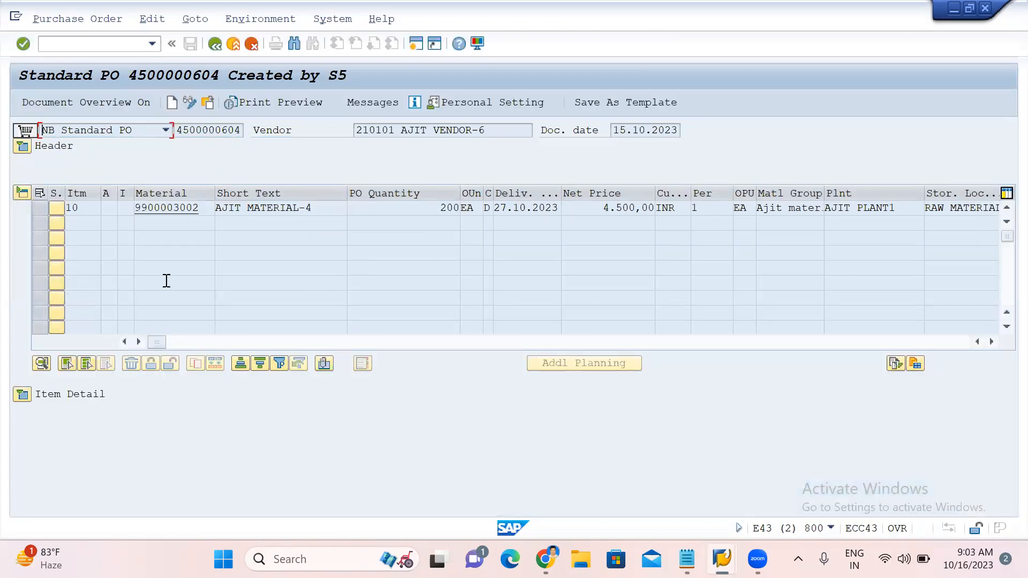
click(19, 400)
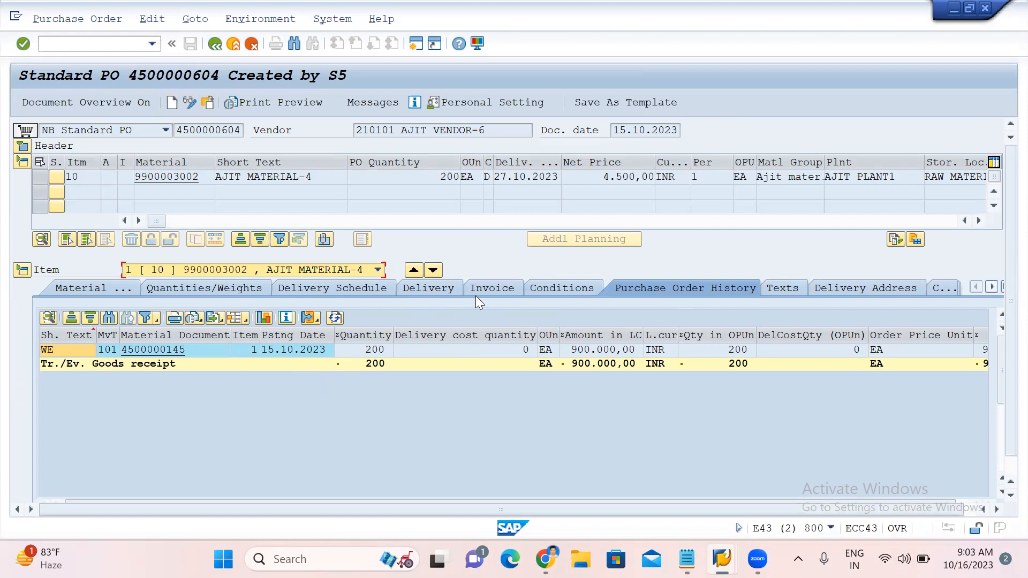
click(423, 288)
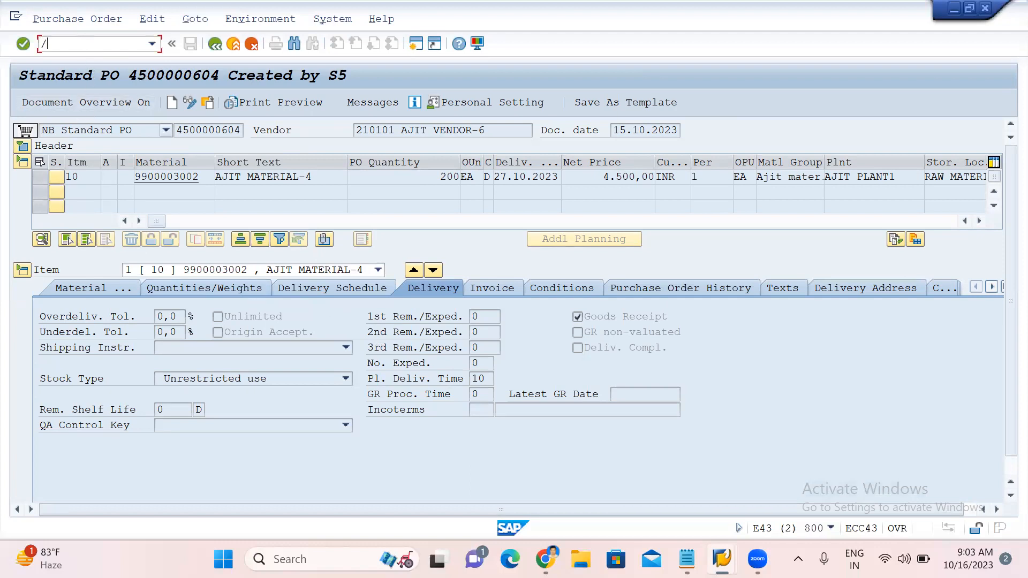
Open the implementation guide and the Plant Parameters activity under Materials Management, Inventory Management and Physical Inventory.
key(Return)
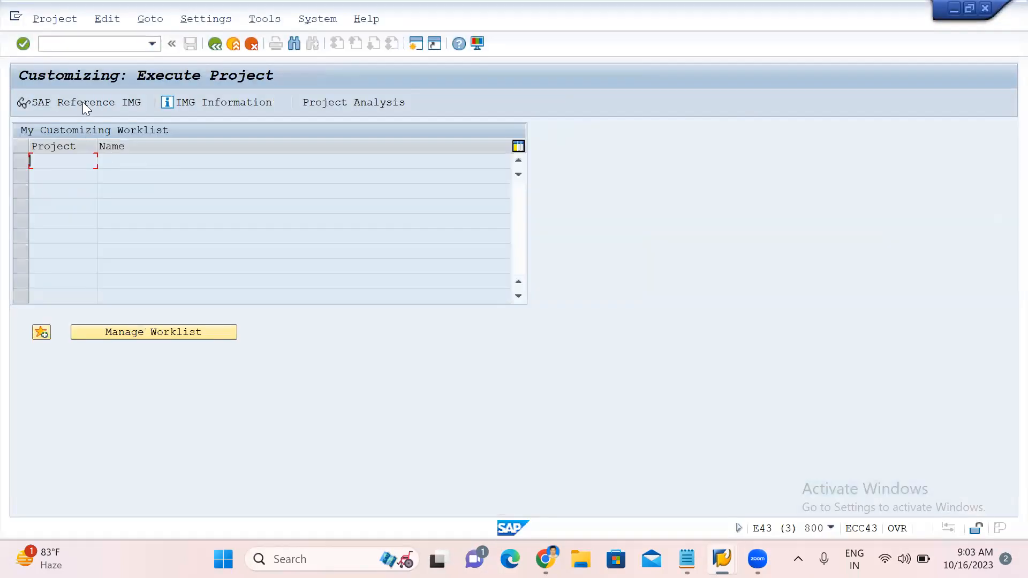
click(82, 101)
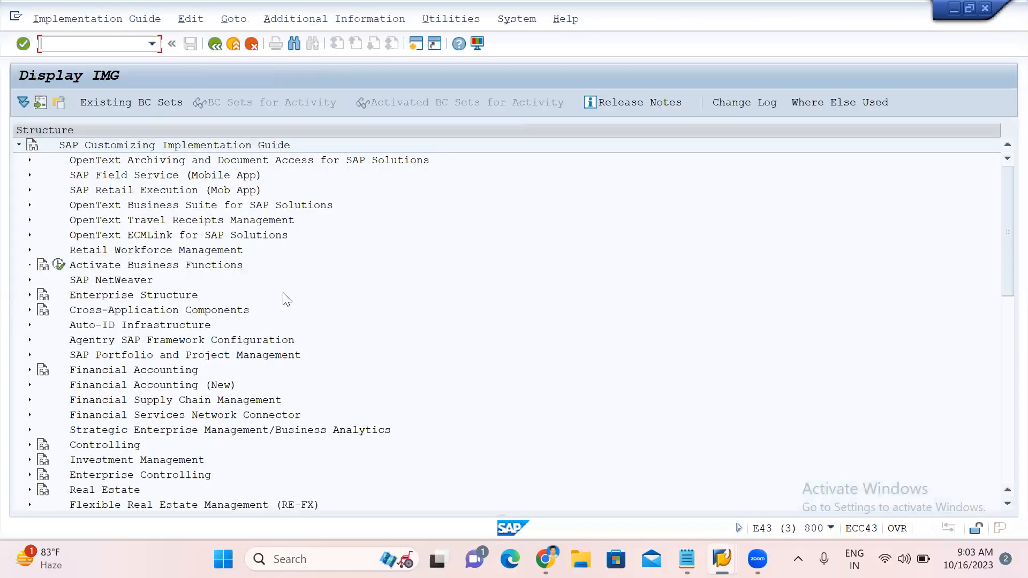
scroll(144, 368, down, 6)
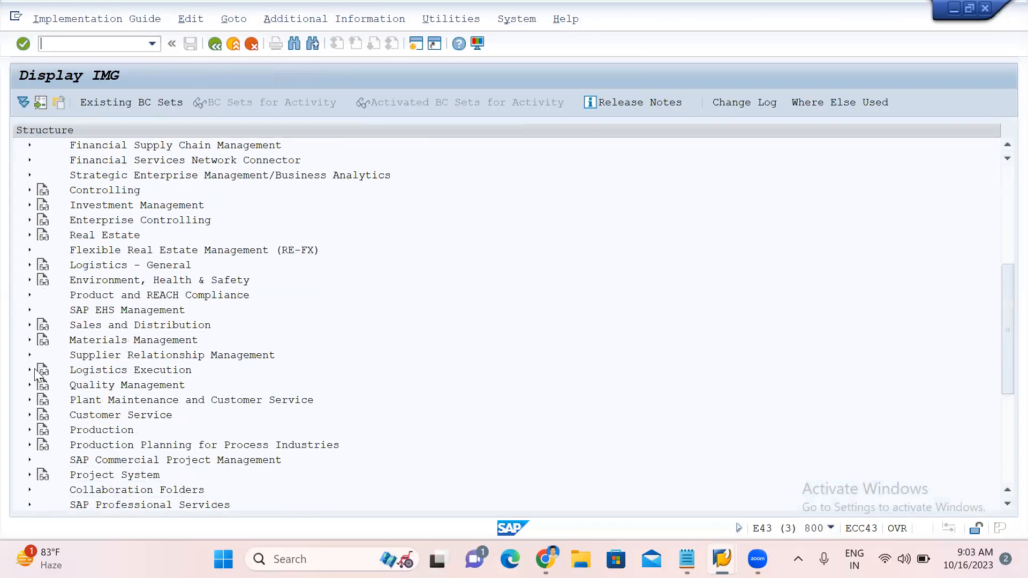
click(28, 341)
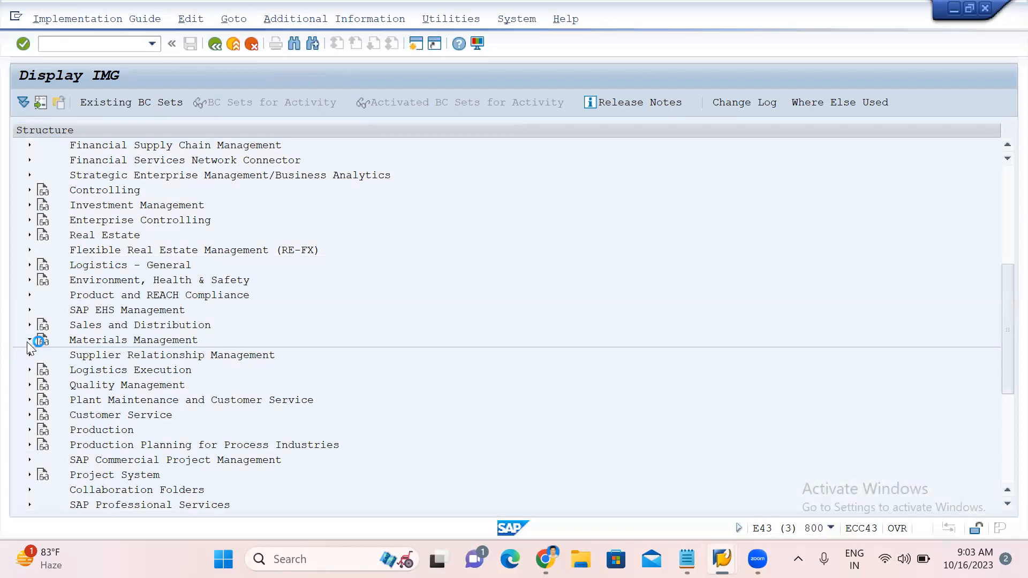
scroll(110, 379, down, 5)
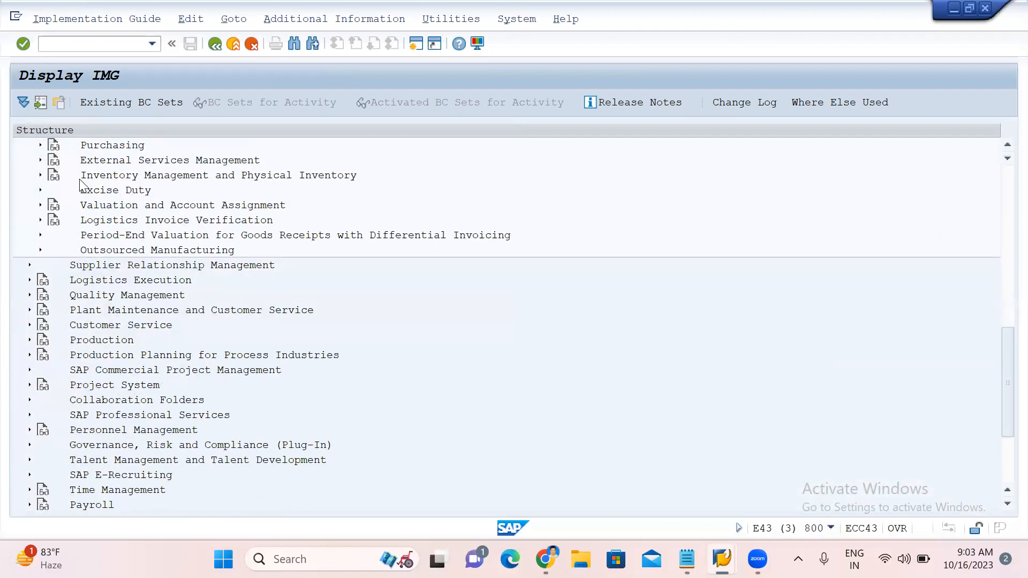
click(41, 175)
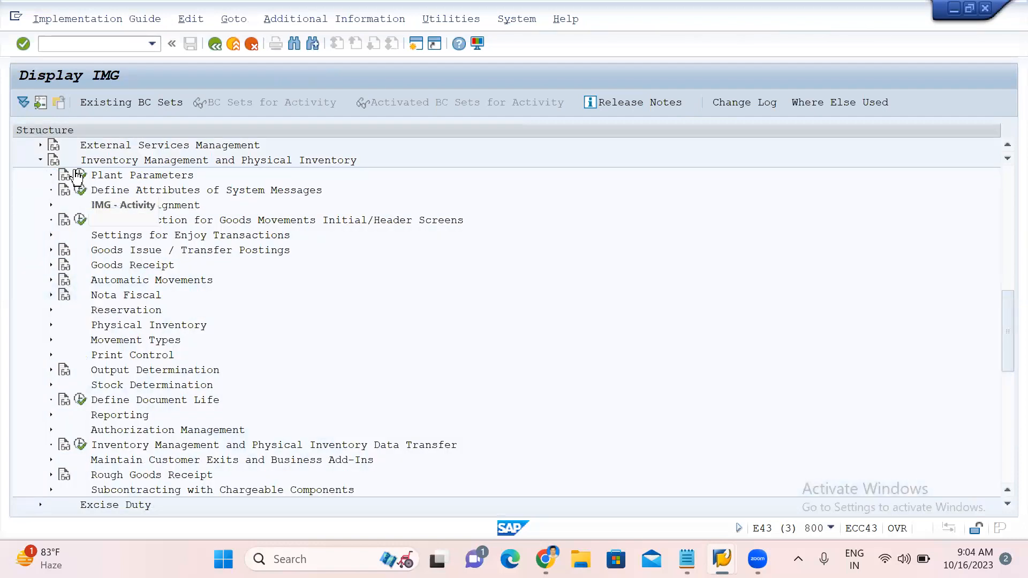
click(81, 175)
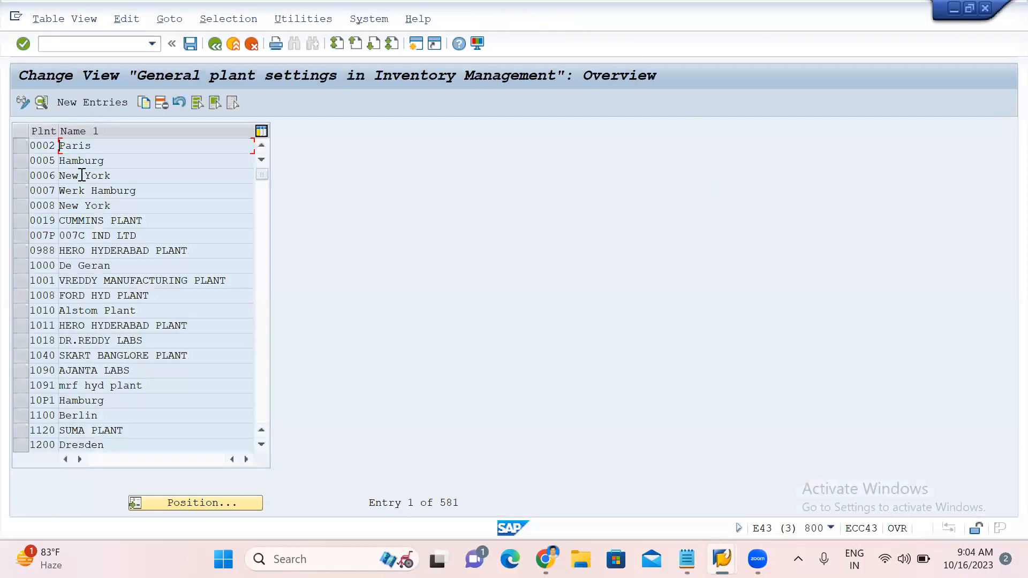
Position the general plant settings list on plant AJ02 and return to the guide.
click(158, 501)
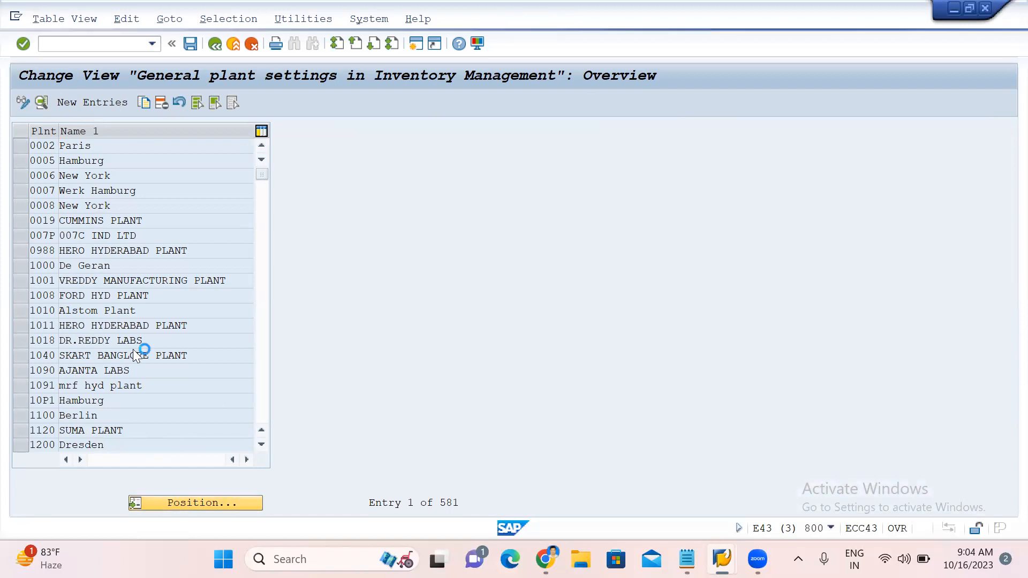
text(AJ02)
key(Return)
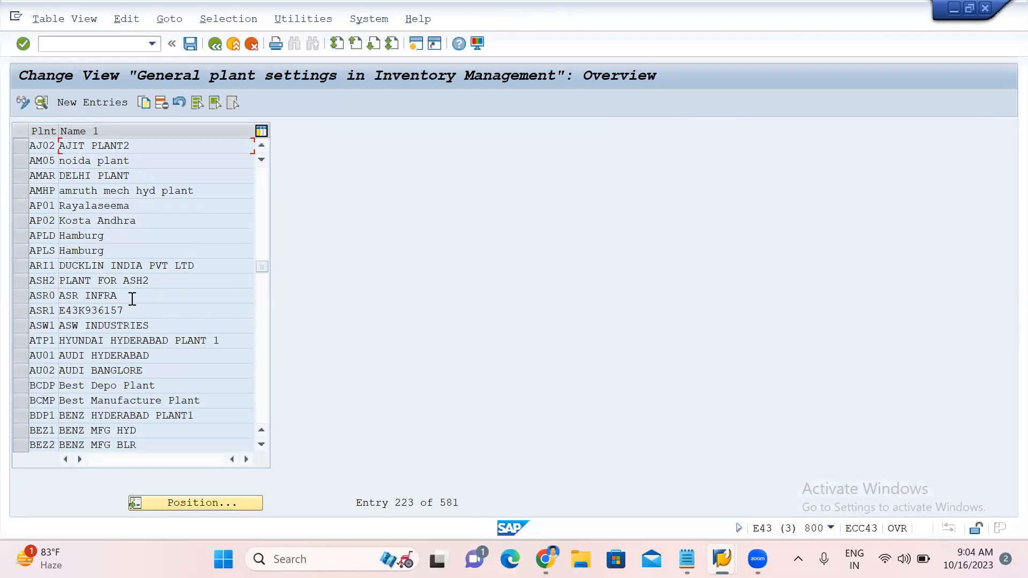
click(215, 44)
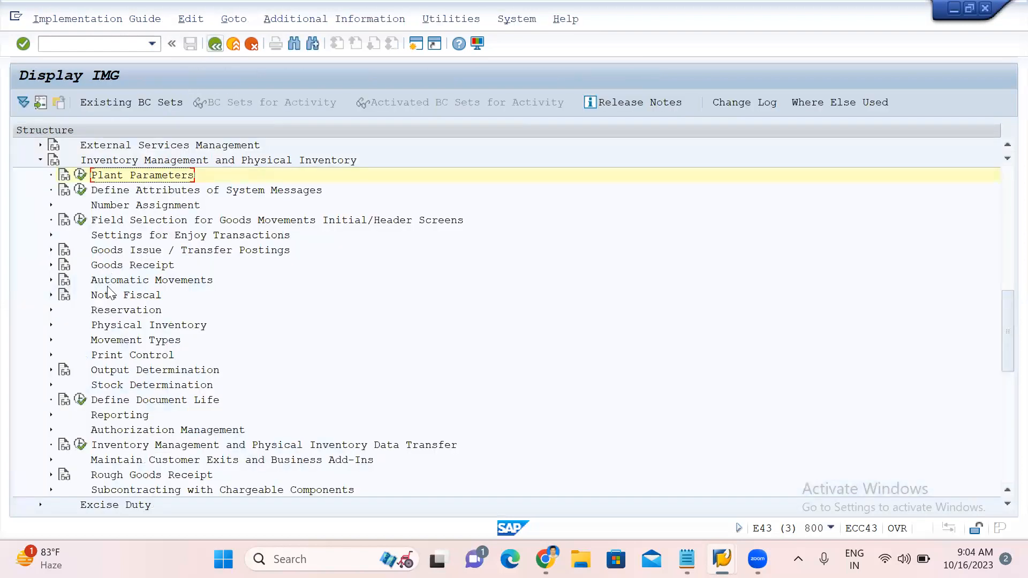
Open the Set "Delivery Completed" Indicator activity under Goods Receipt, position it on plant AJ02, and return to the guide.
scroll(134, 377, down, 2)
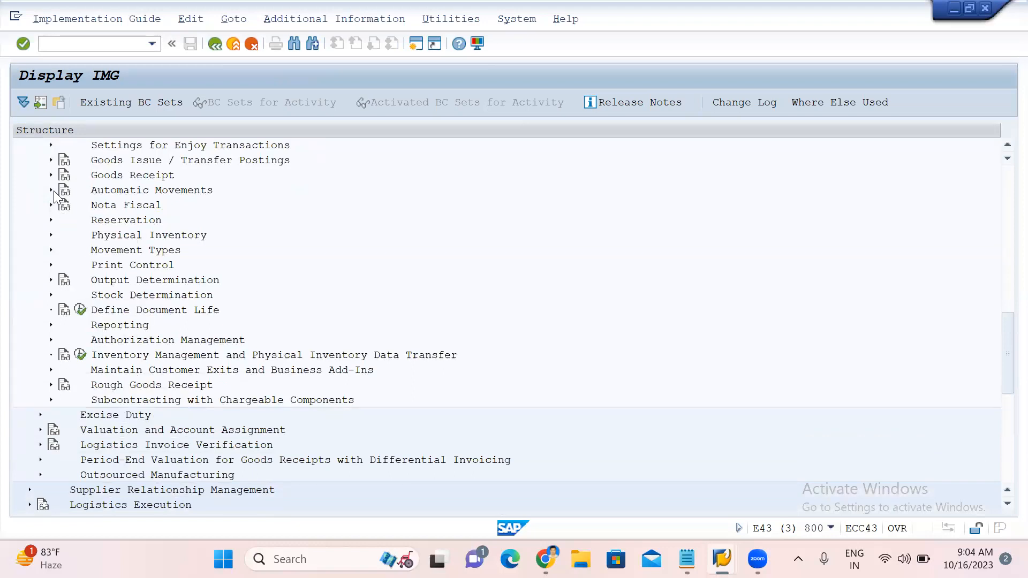
click(51, 175)
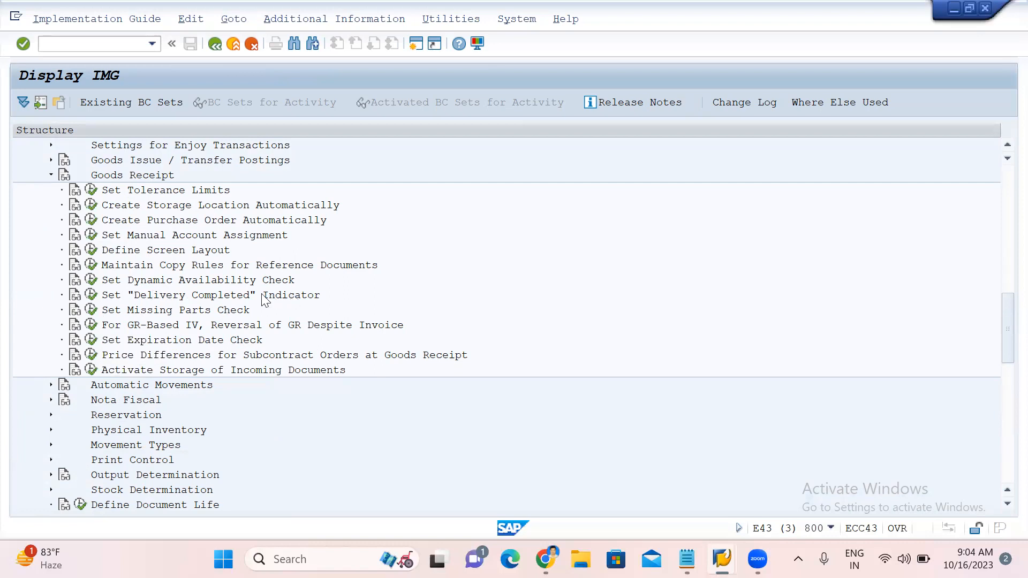
click(91, 297)
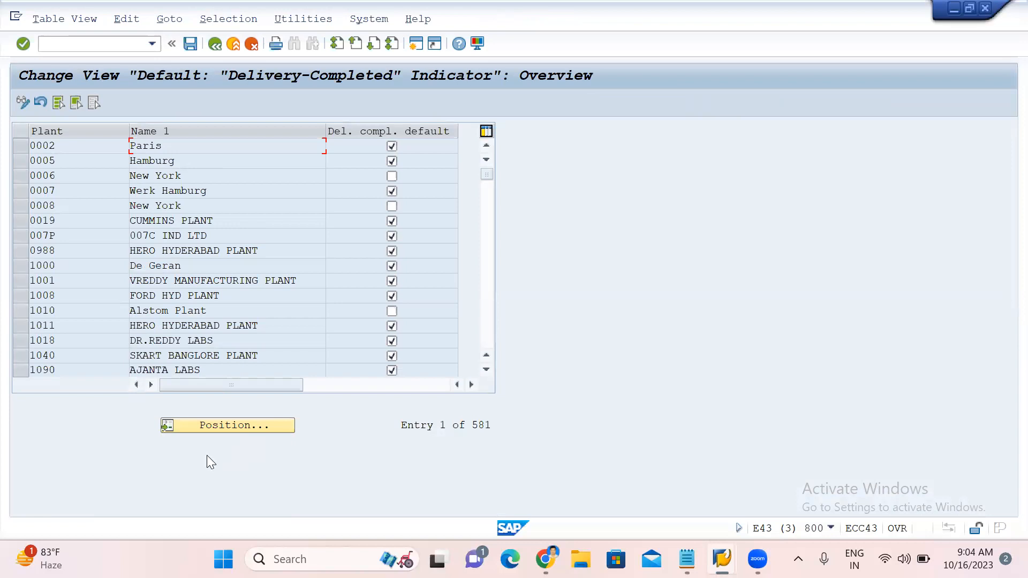
click(240, 426)
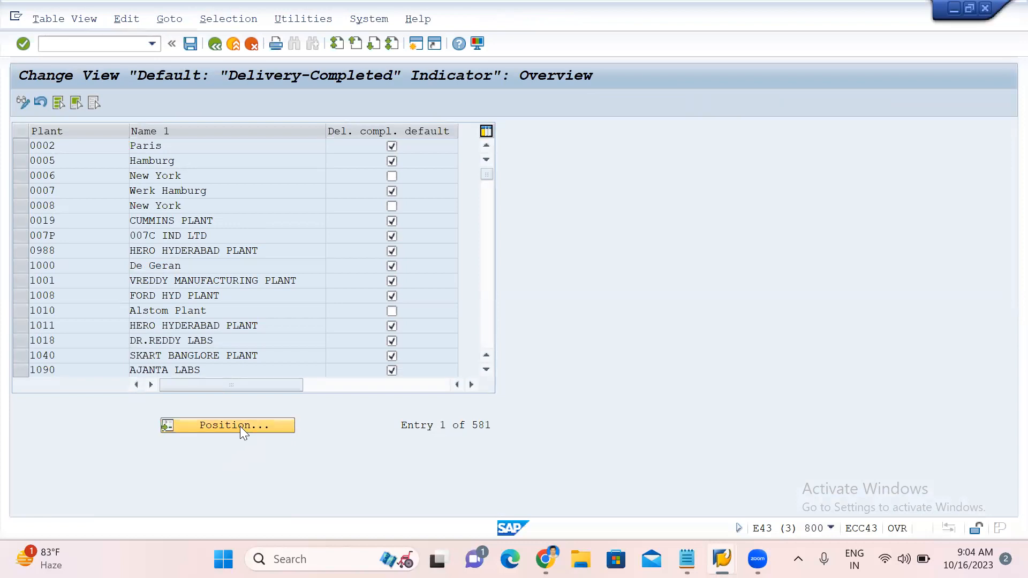
text(AJ)
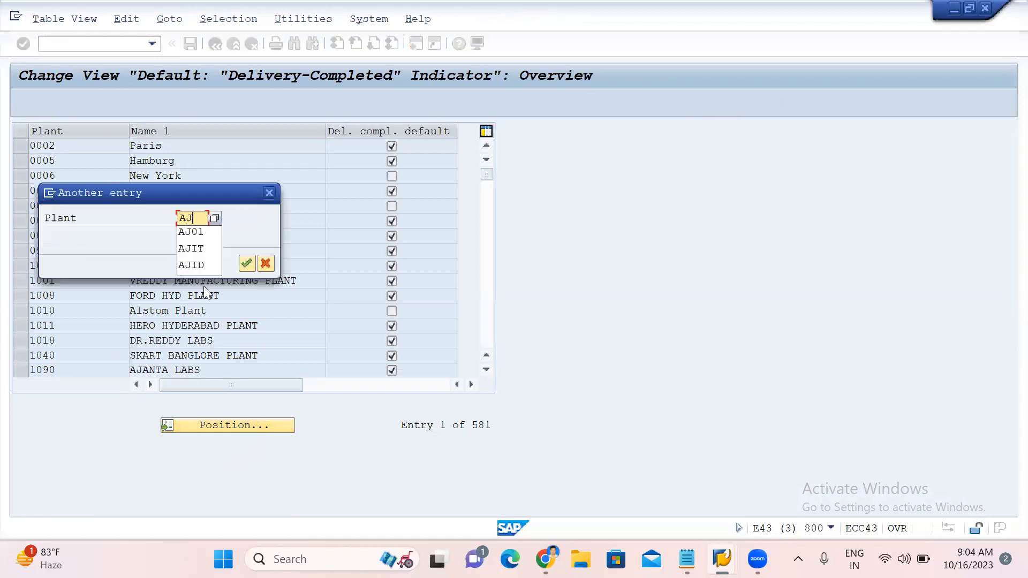
text(02)
key(Return)
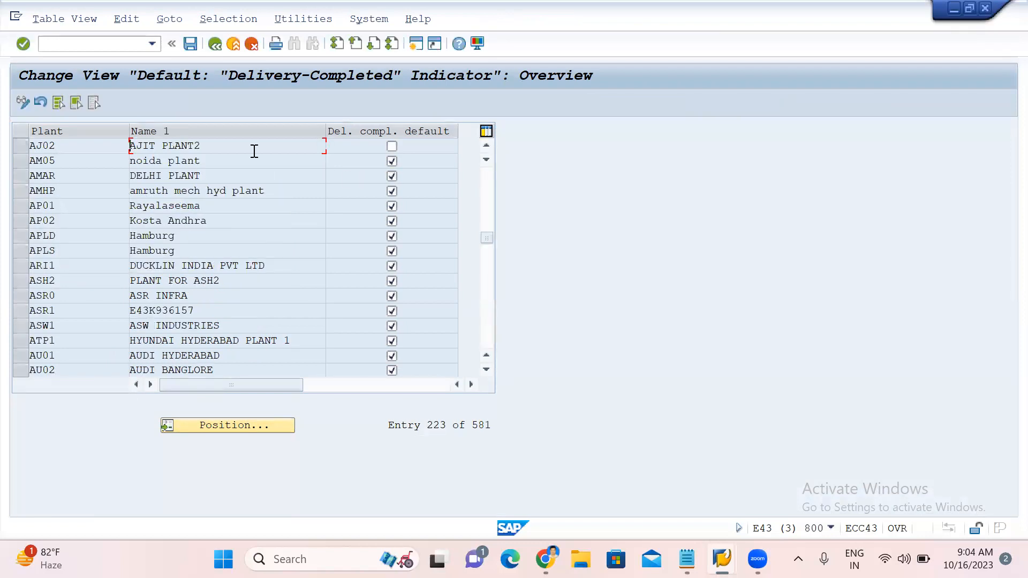
click(219, 43)
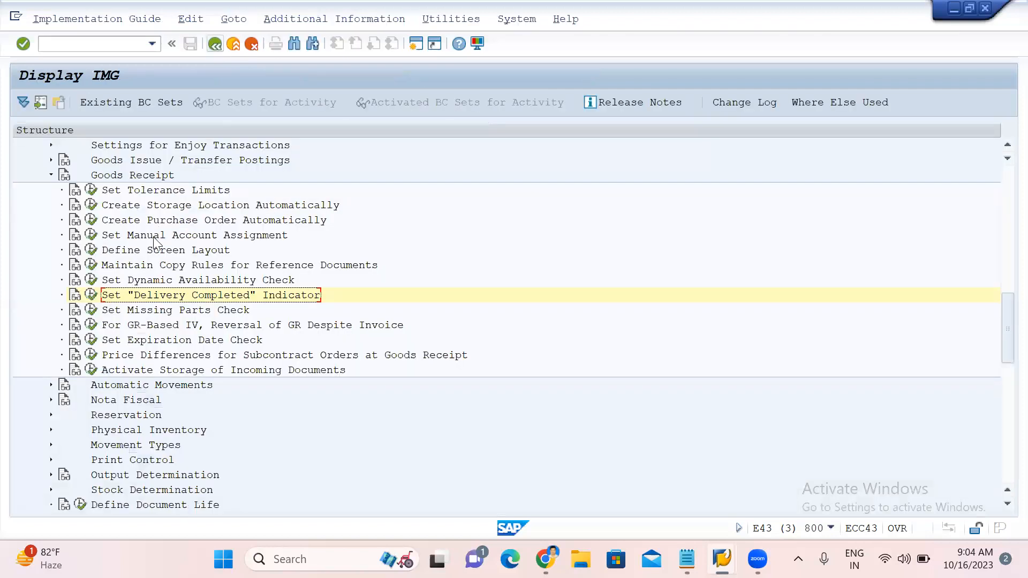
Add a new Plant Parameters entry for plant AJ01, try to save it, and close the customizing request prompt.
scroll(151, 263, up, 3)
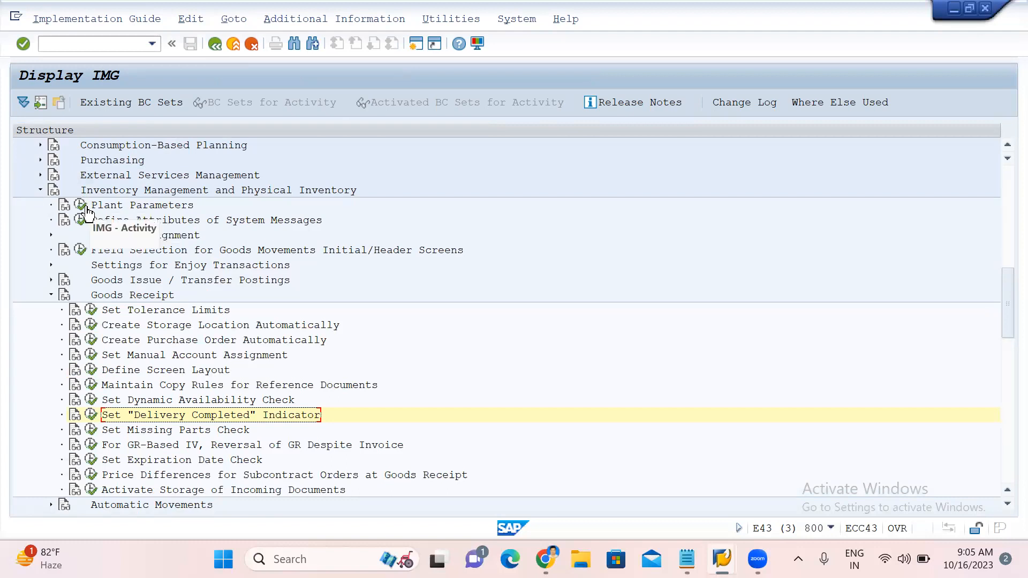
click(51, 296)
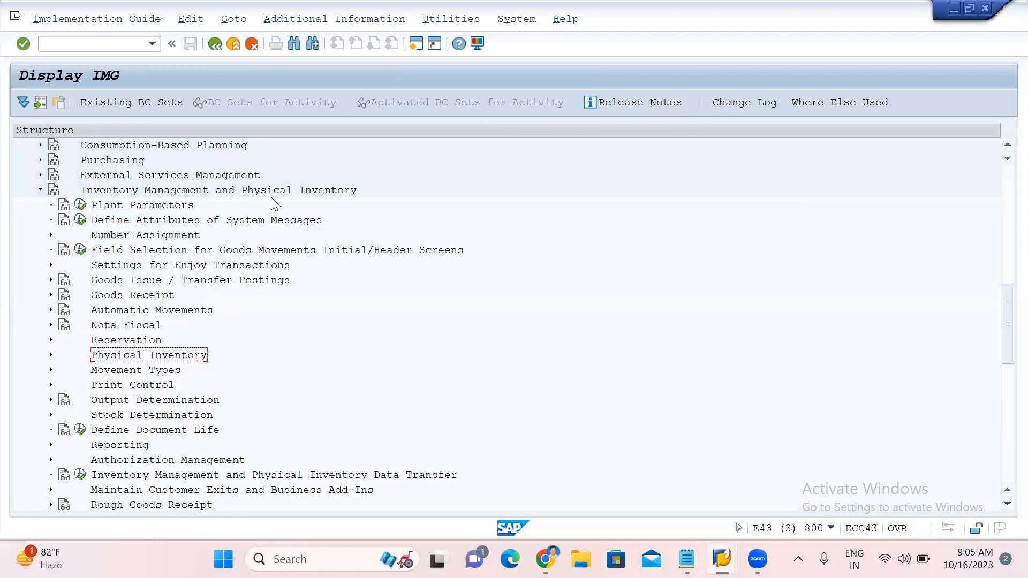
click(81, 207)
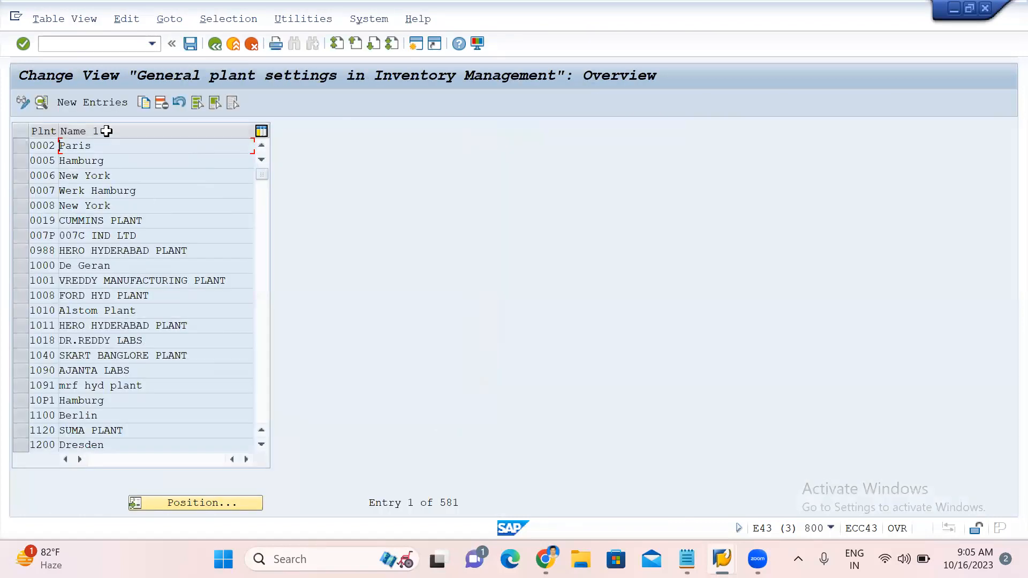
click(105, 102)
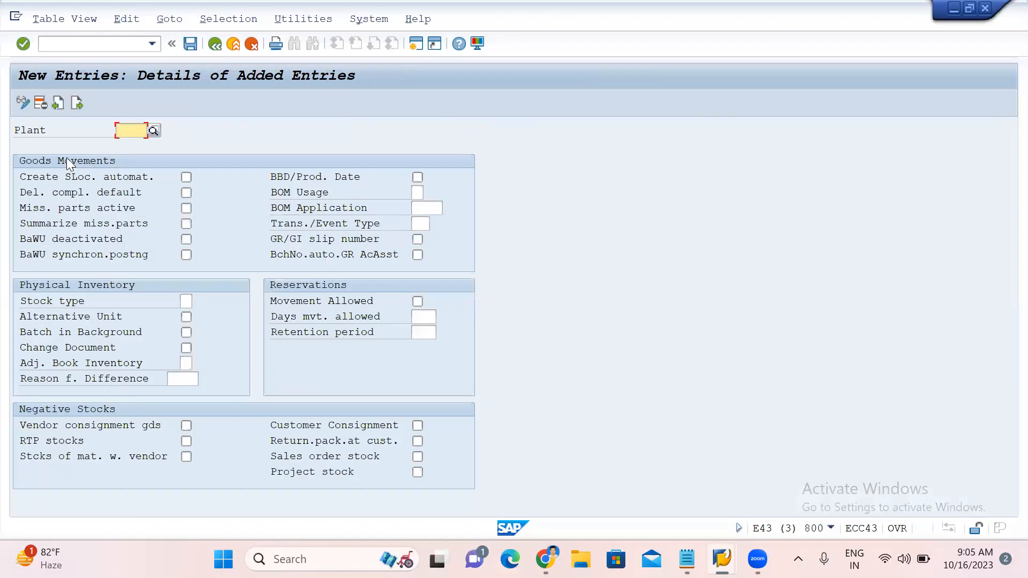
text(AJ01)
key(Return)
click(188, 48)
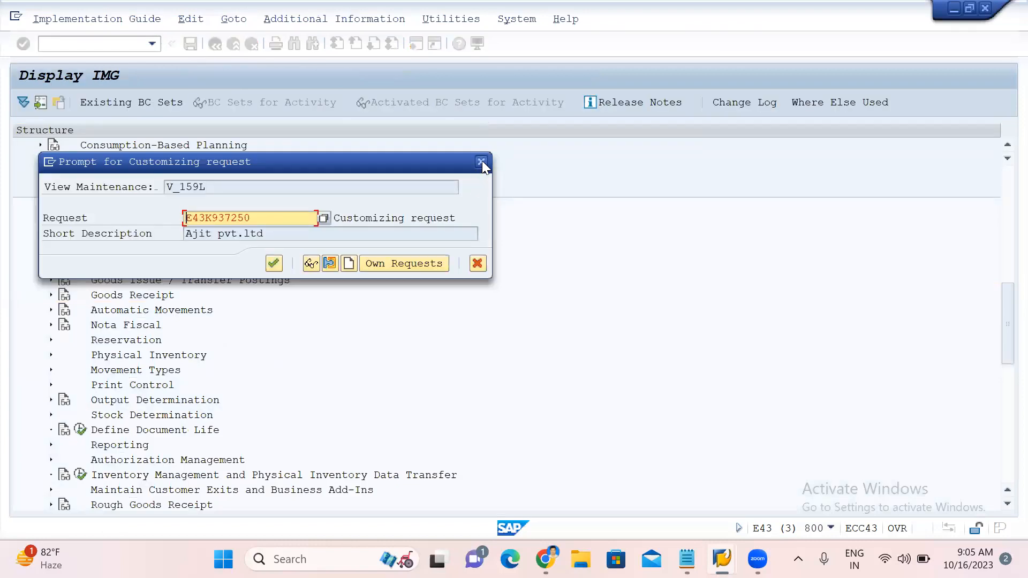
click(482, 160)
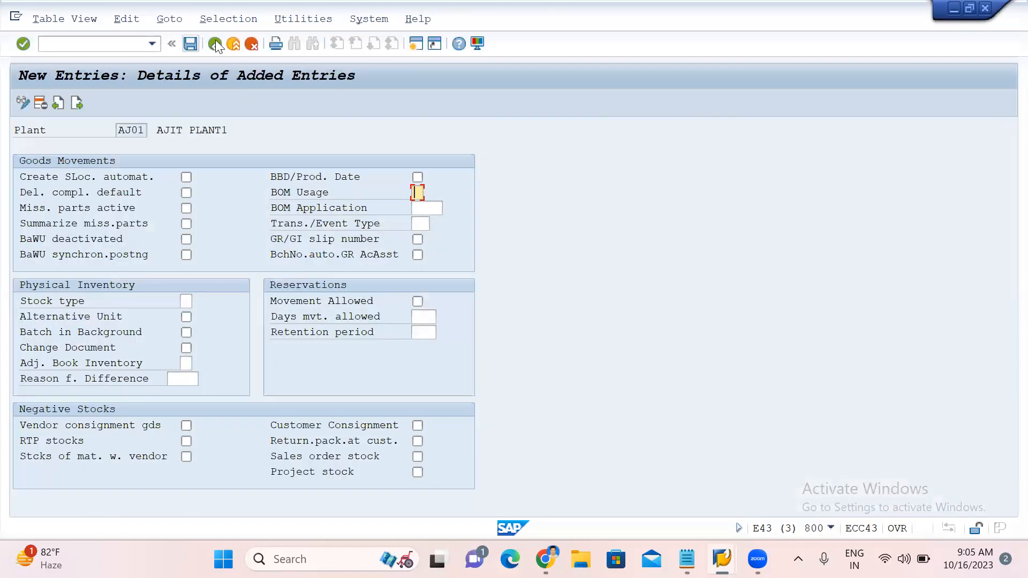
click(214, 43)
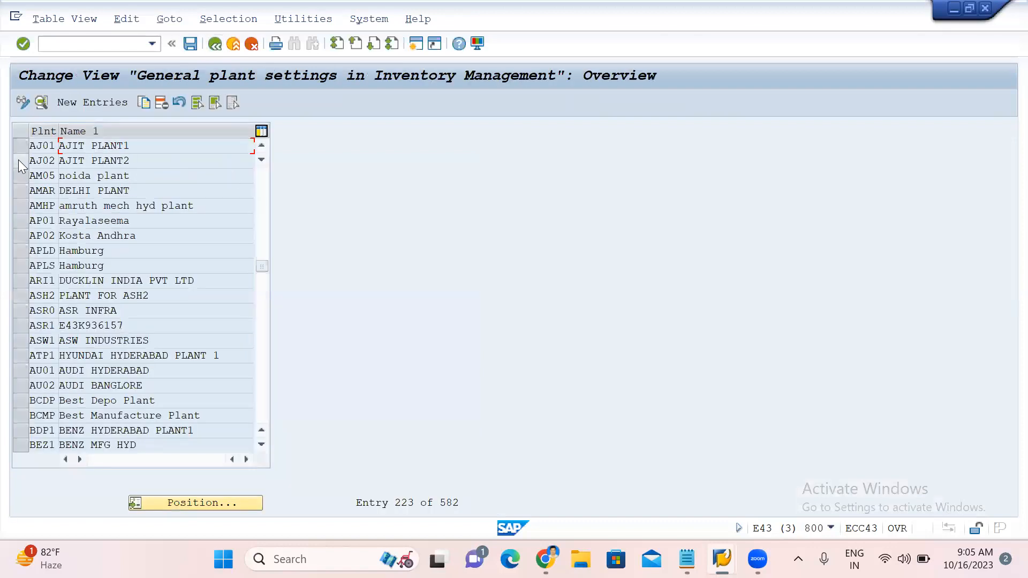
Select the AJ01 plant entry in the general plant settings list and delete it.
click(19, 160)
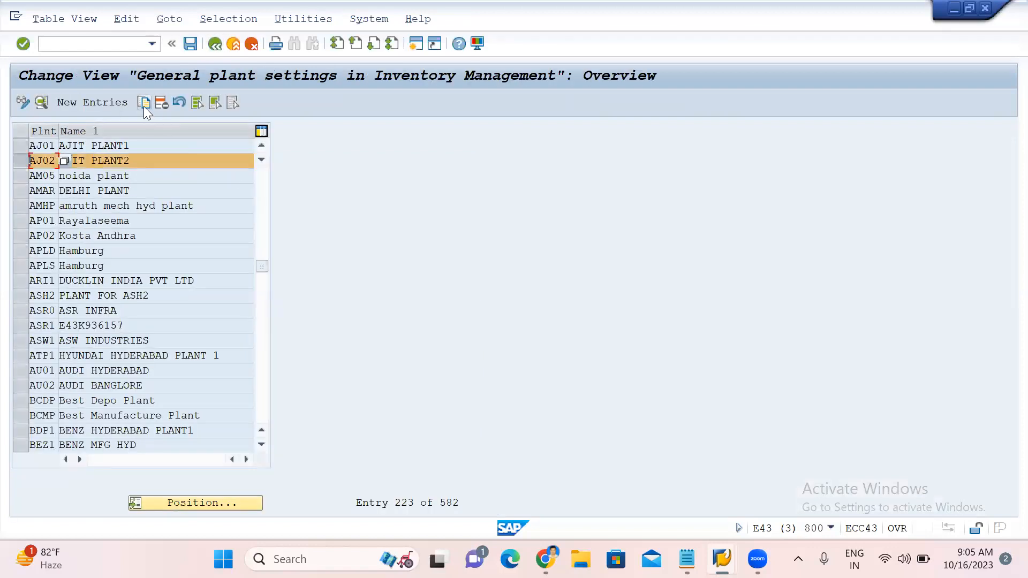
click(20, 142)
click(18, 160)
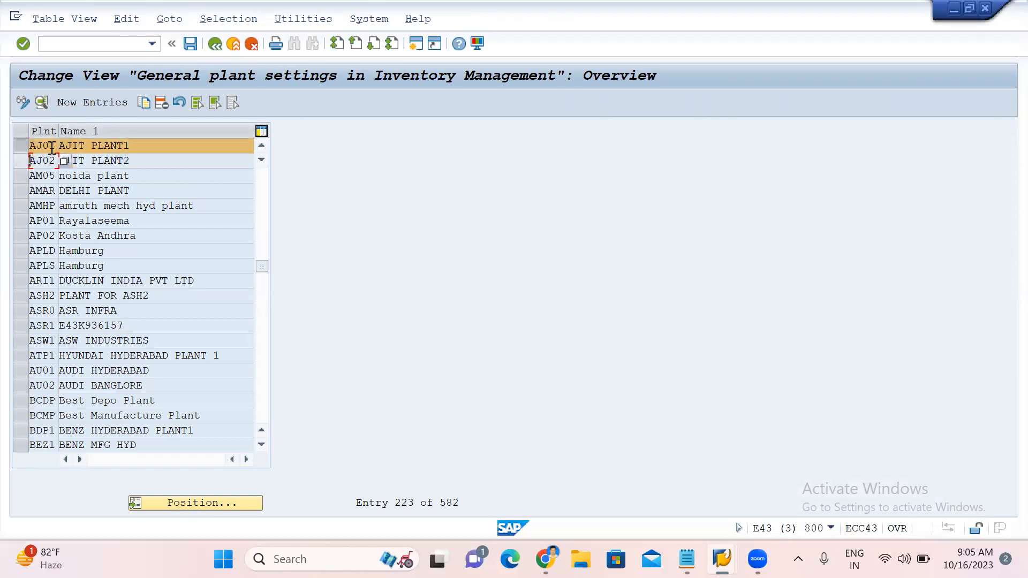
click(166, 103)
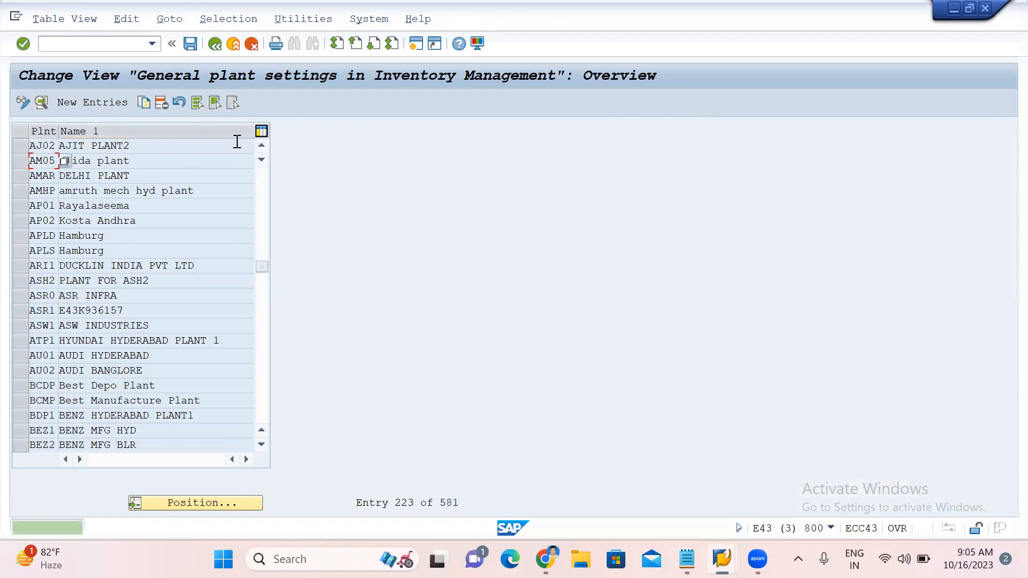
Try to copy the AJ02 plant settings as a new entry for plant AJ01, then cancel the entry.
click(24, 145)
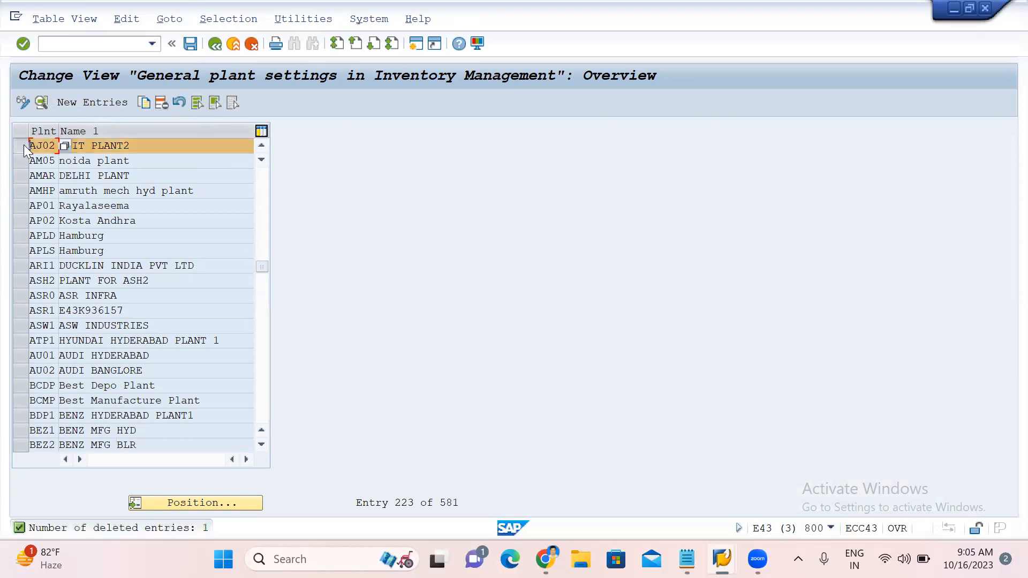
click(144, 103)
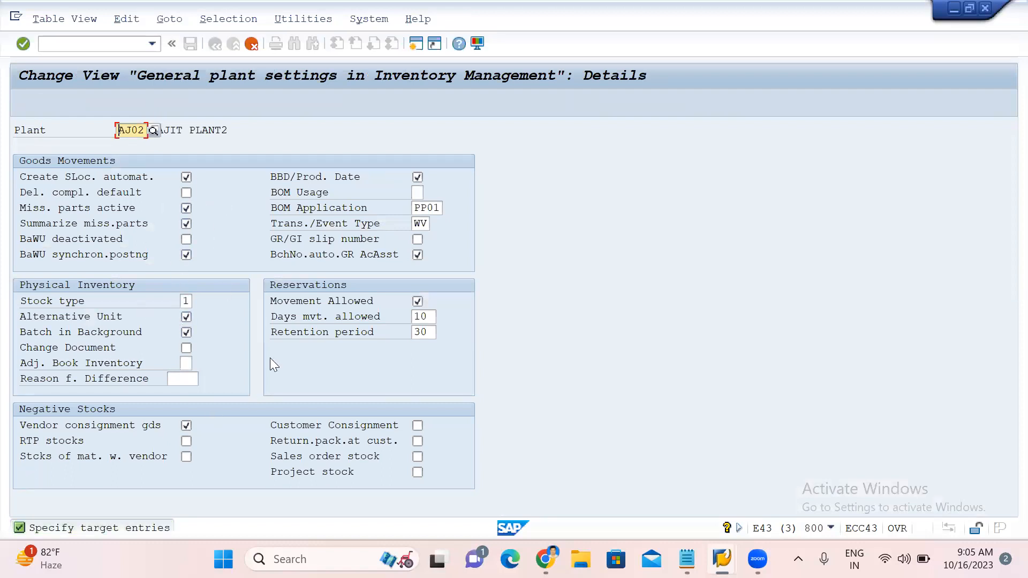
click(146, 129)
key(BackSpace)
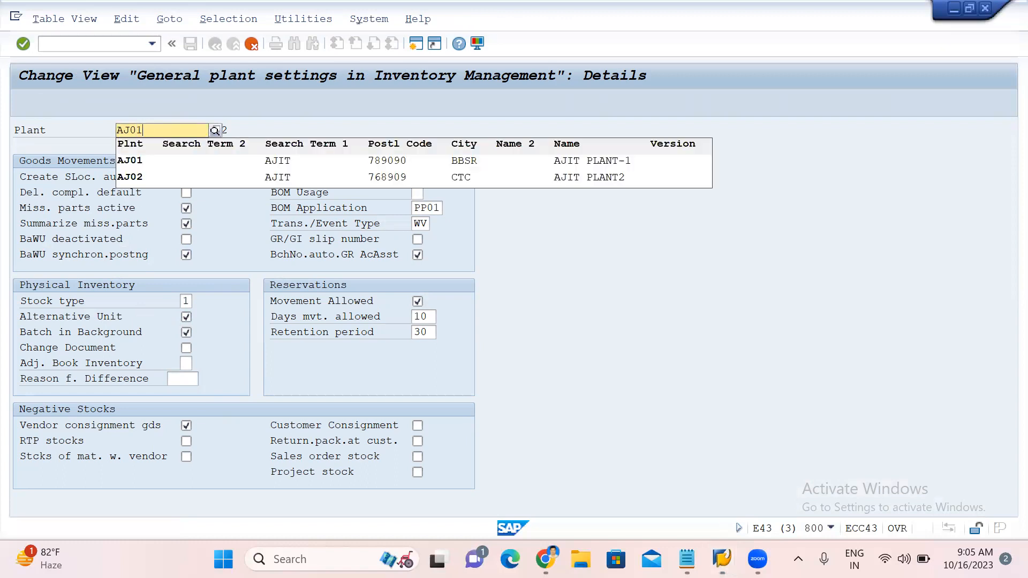
click(134, 156)
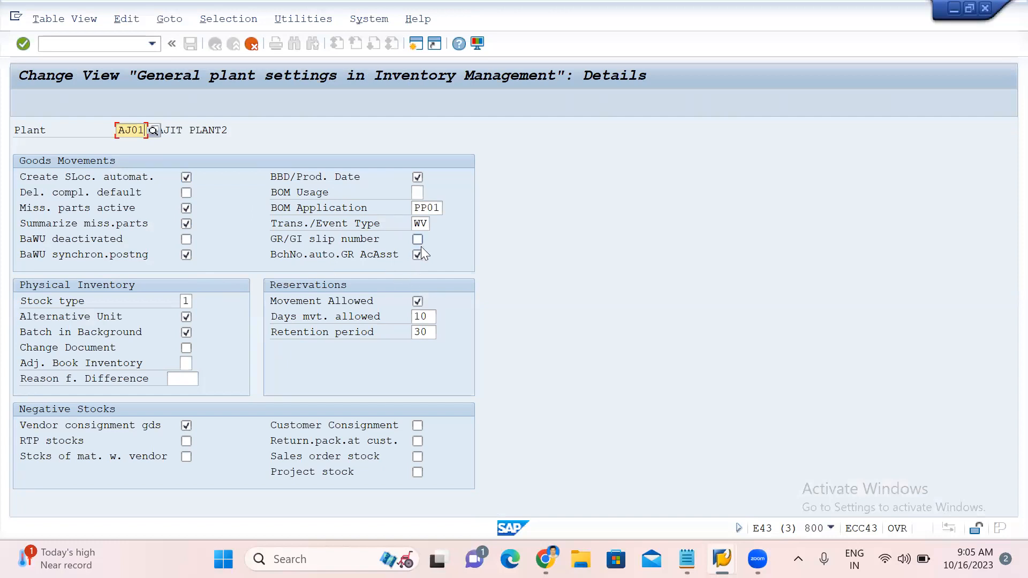
key(Return)
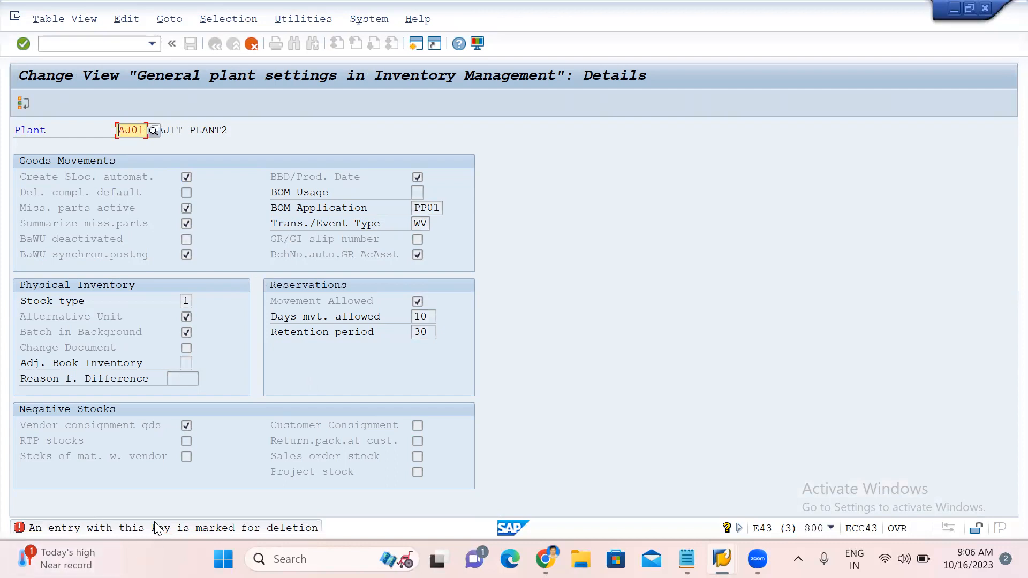
click(252, 43)
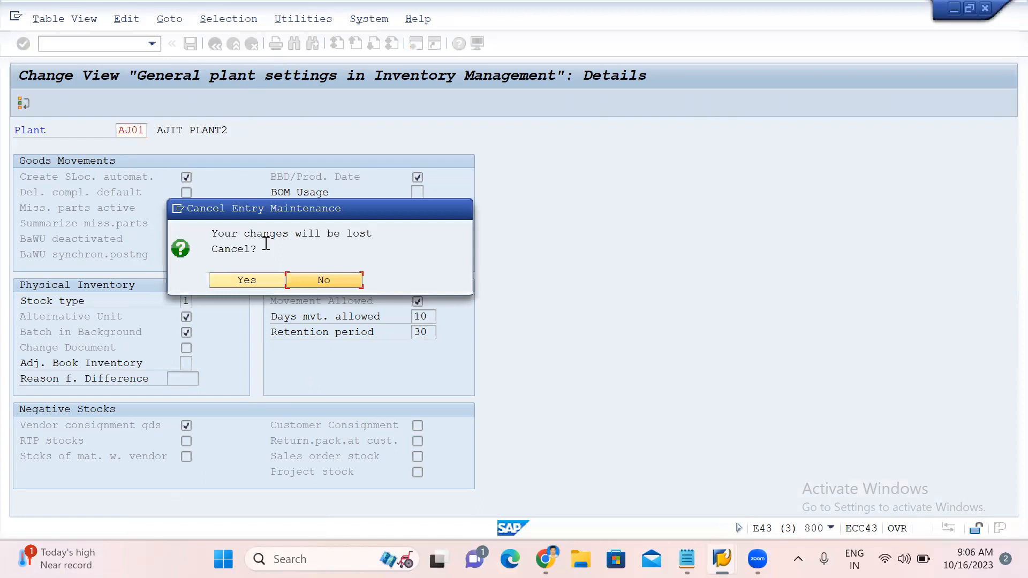
click(257, 280)
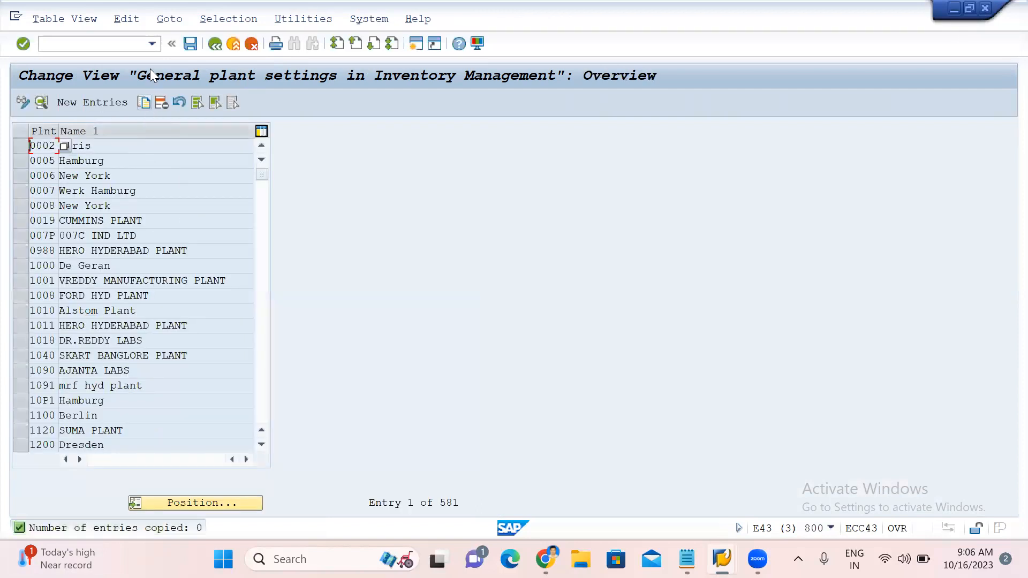
Save the deleted AJ01 entry under the customizing request.
click(190, 44)
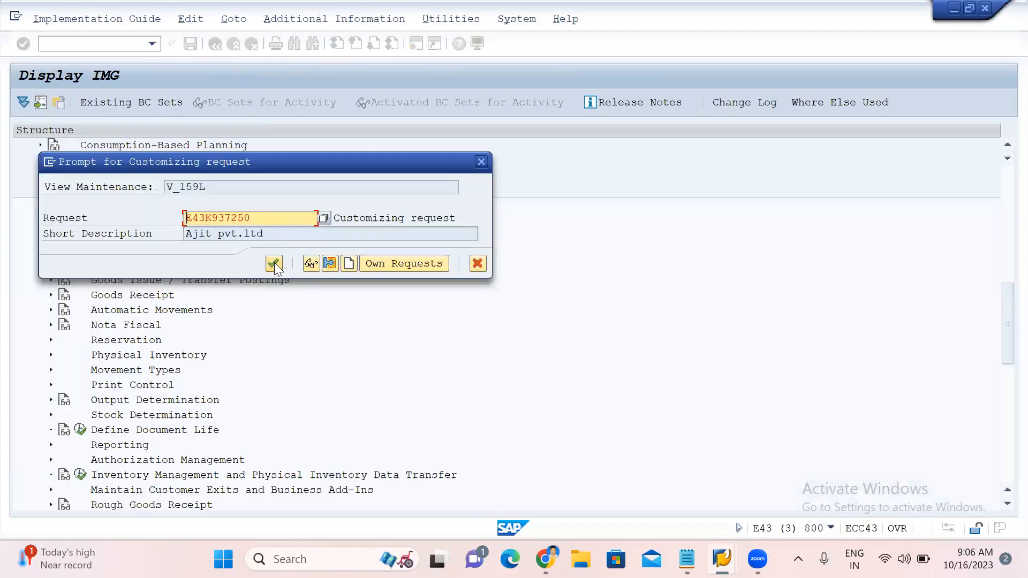
click(274, 263)
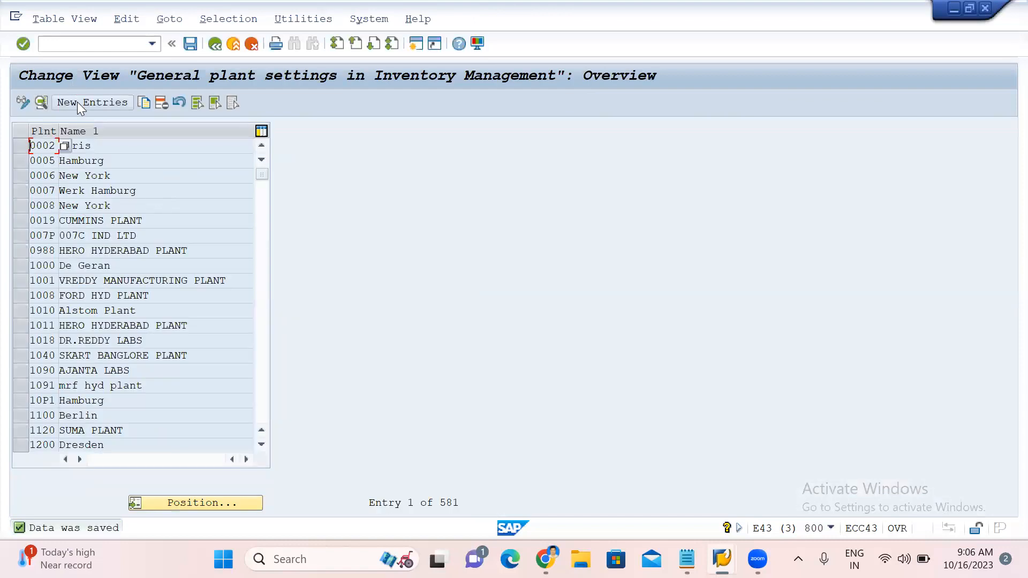
Copy plant AJ02's general plant settings to a new entry for plant AJ01, save, and return to the guide.
click(187, 498)
text(AJ01)
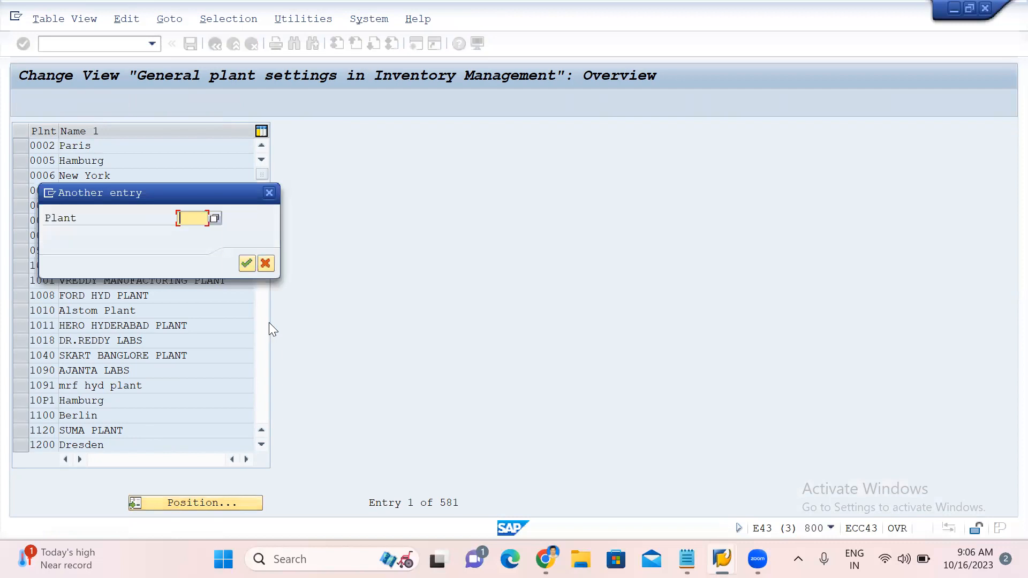
key(BackSpace)
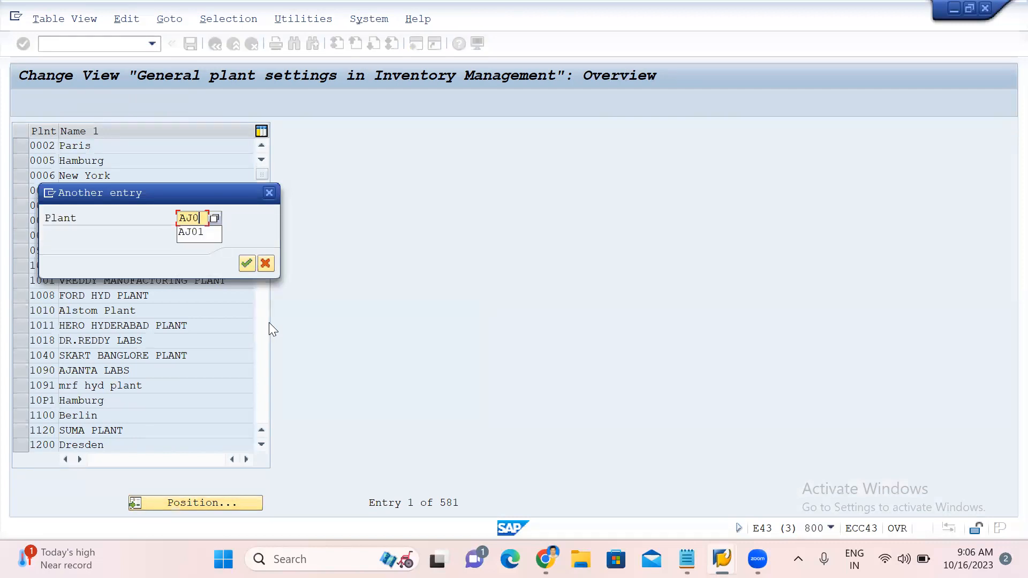
text(2)
key(Return)
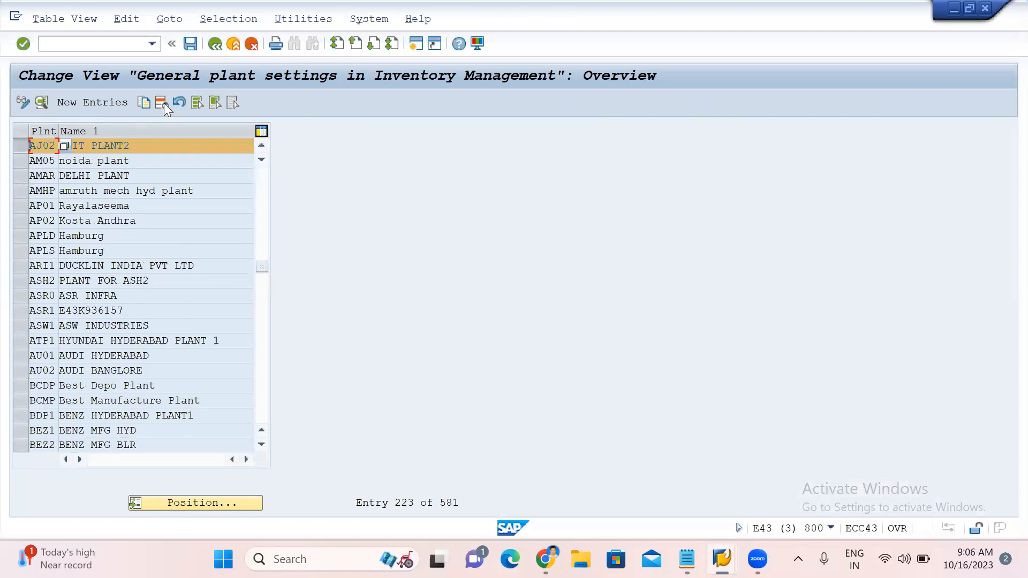
click(144, 105)
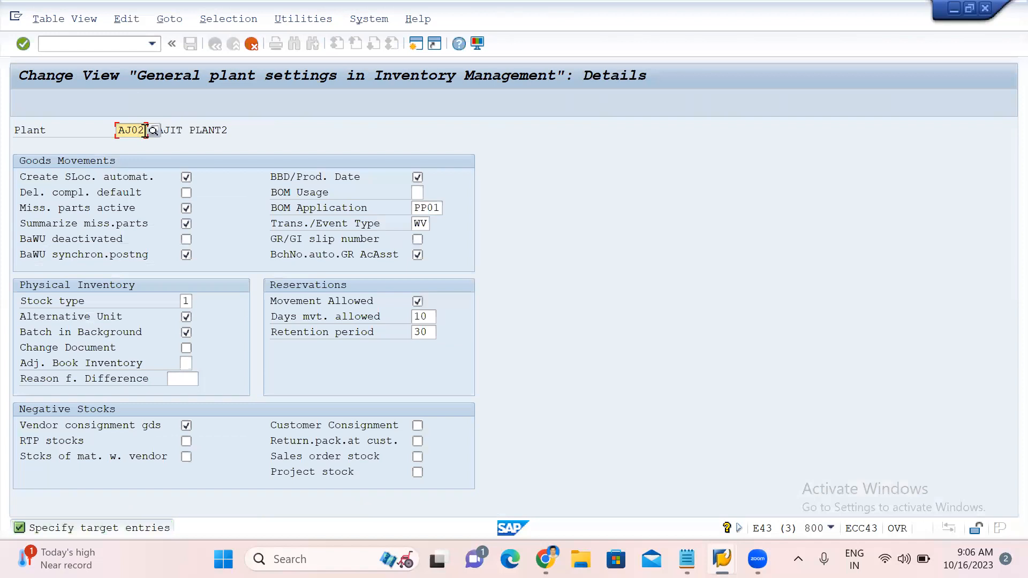
click(145, 131)
key(BackSpace)
text(1)
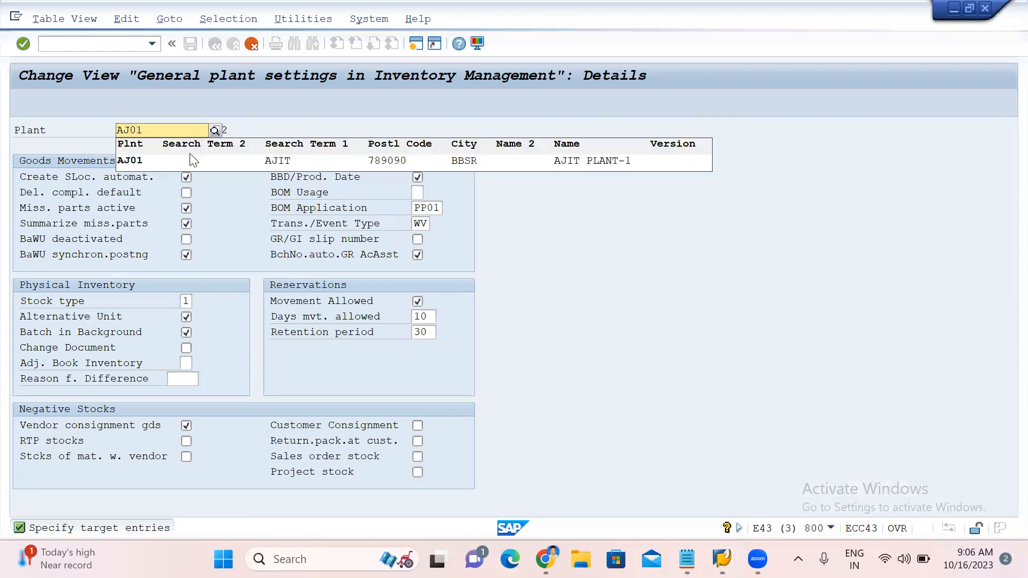
click(187, 158)
key(Return)
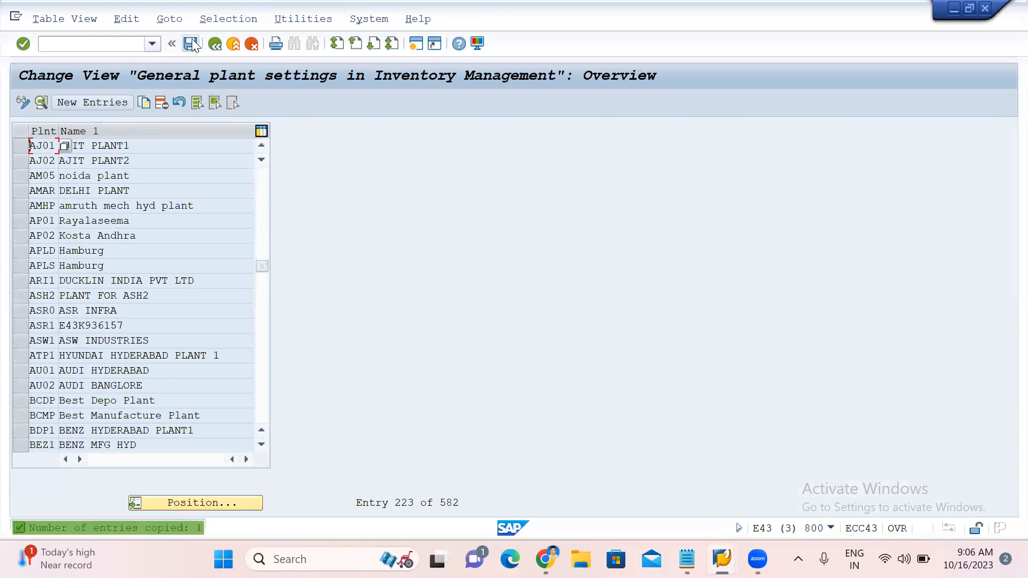
click(192, 43)
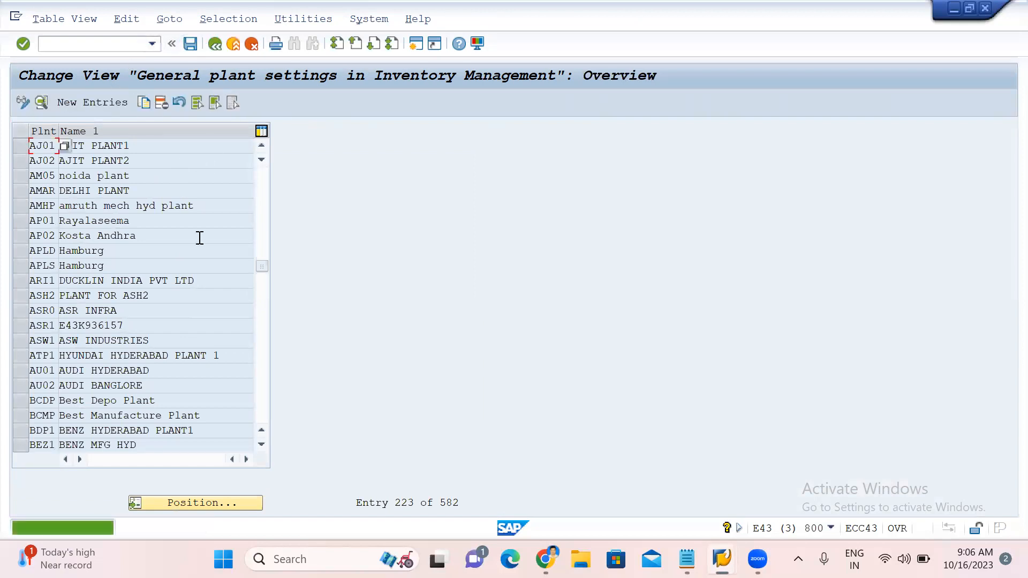
click(215, 45)
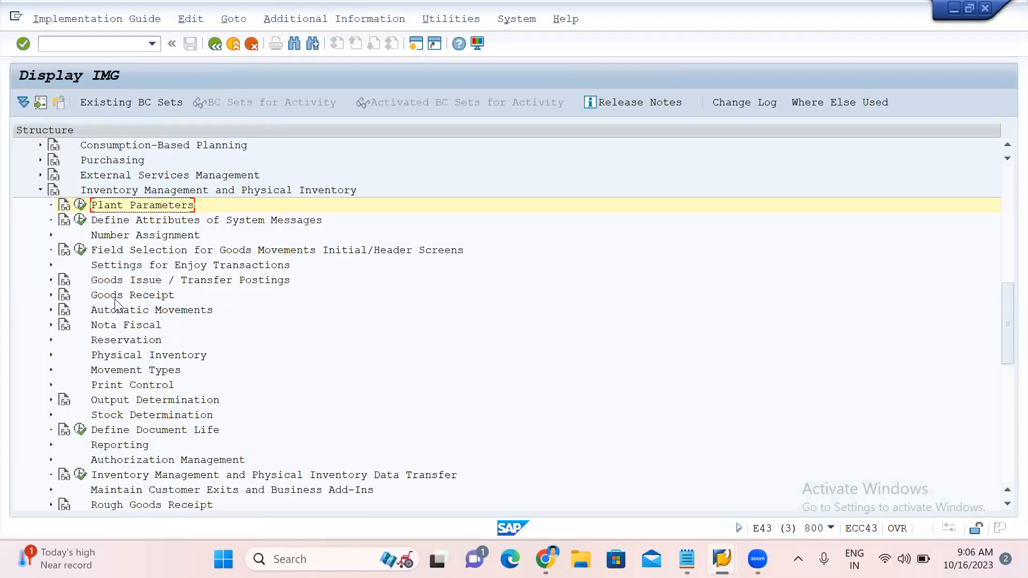
In the Set "Delivery Completed" Indicator activity, enable the delivery-completed default for plants AJ01 and AJ02 and save.
click(52, 296)
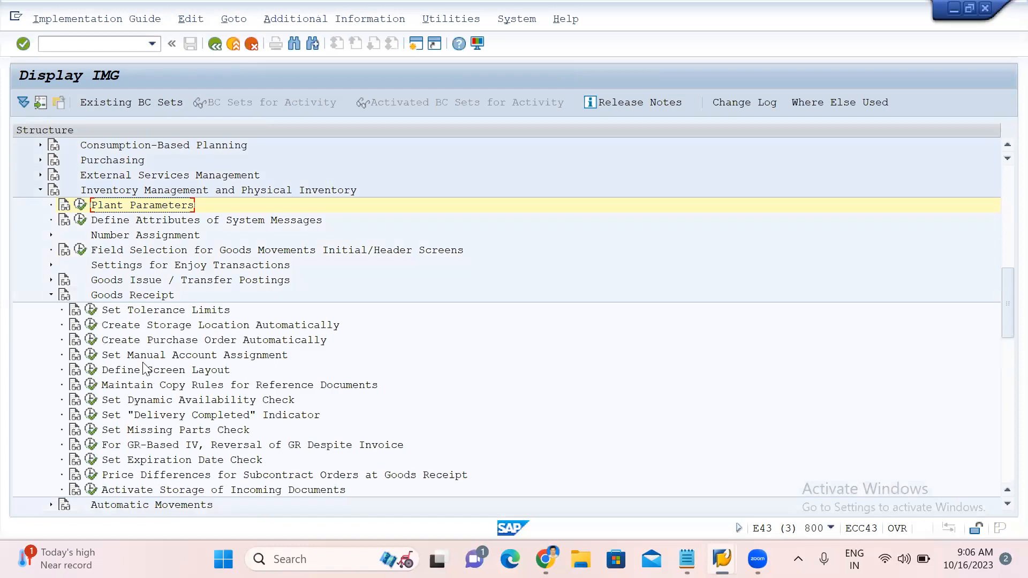
click(89, 418)
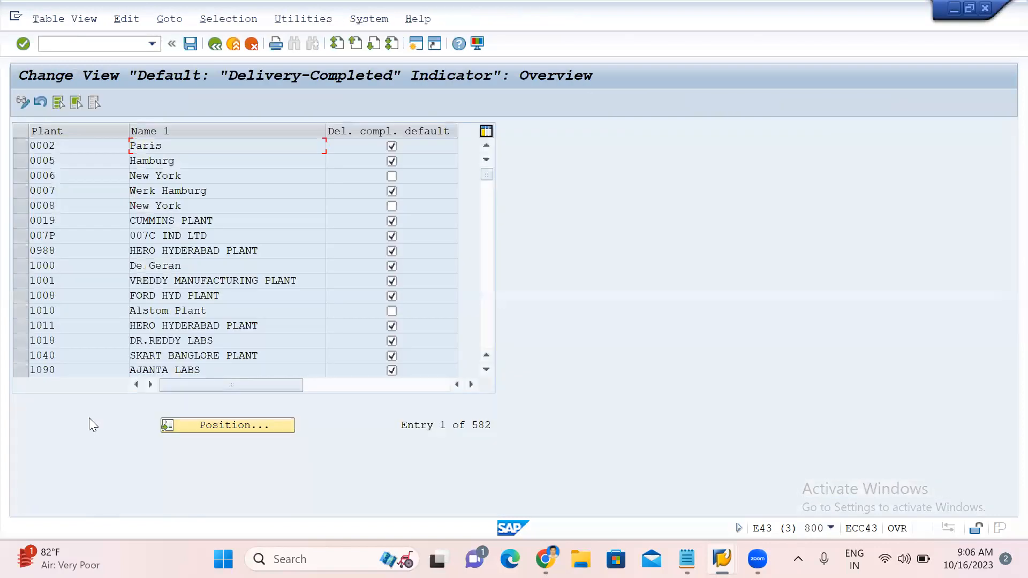
click(215, 424)
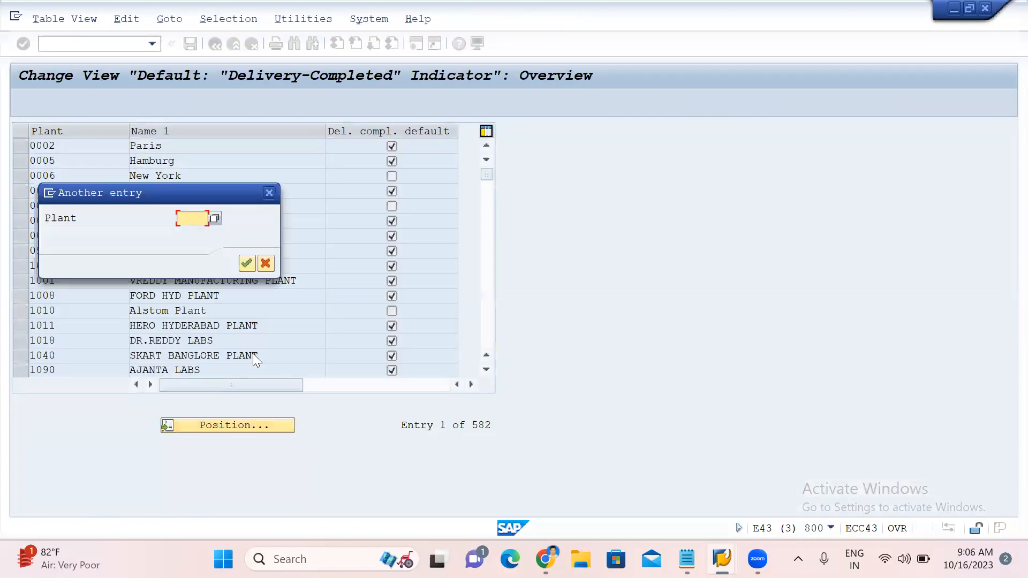
text(AJ01)
key(Return)
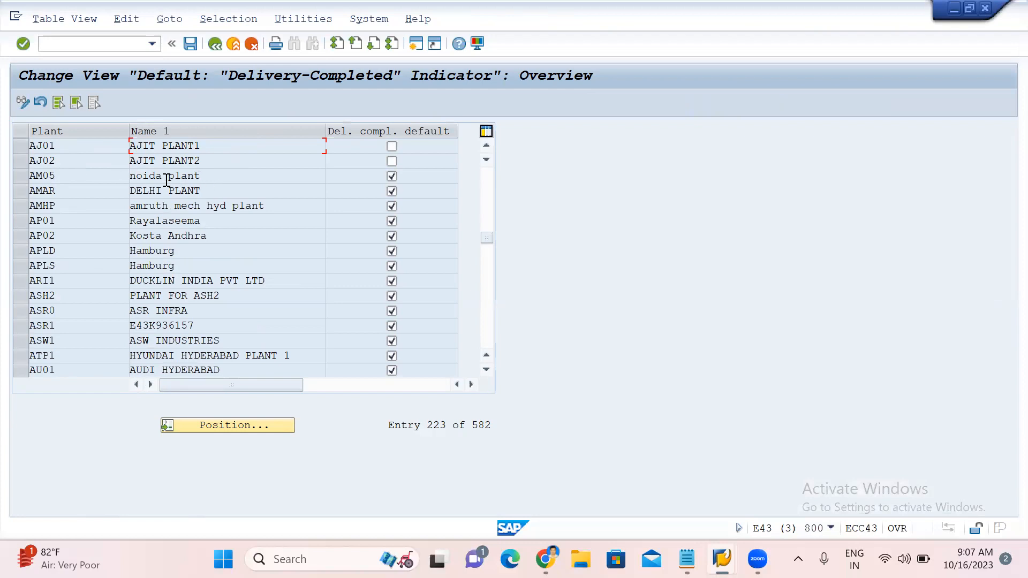
click(393, 148)
click(392, 160)
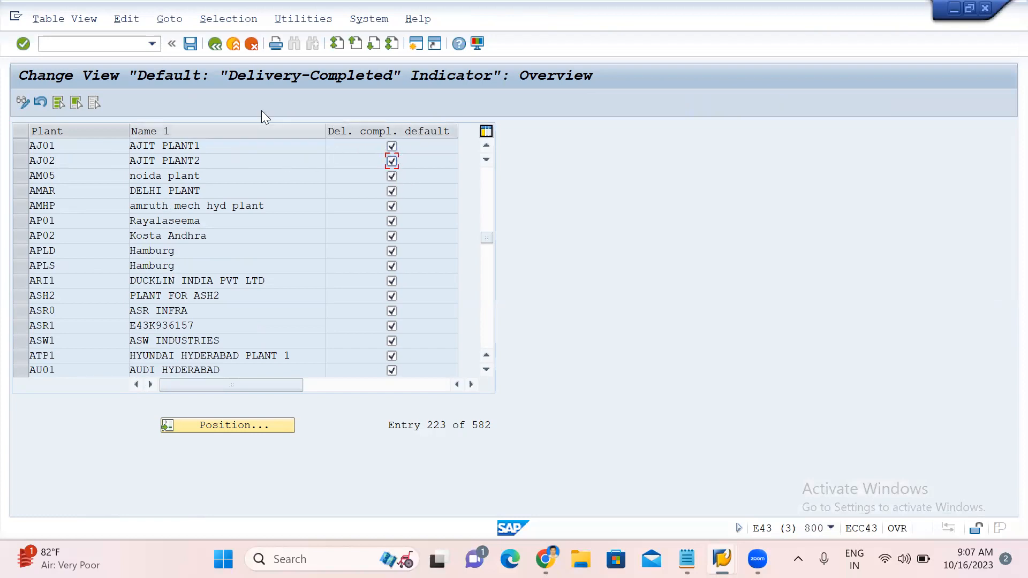
click(190, 44)
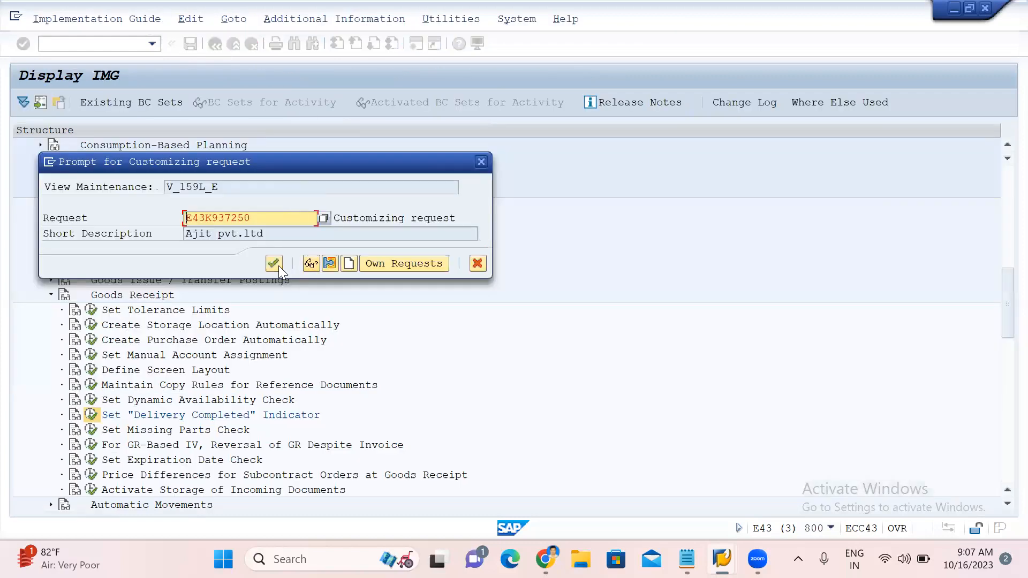
click(278, 266)
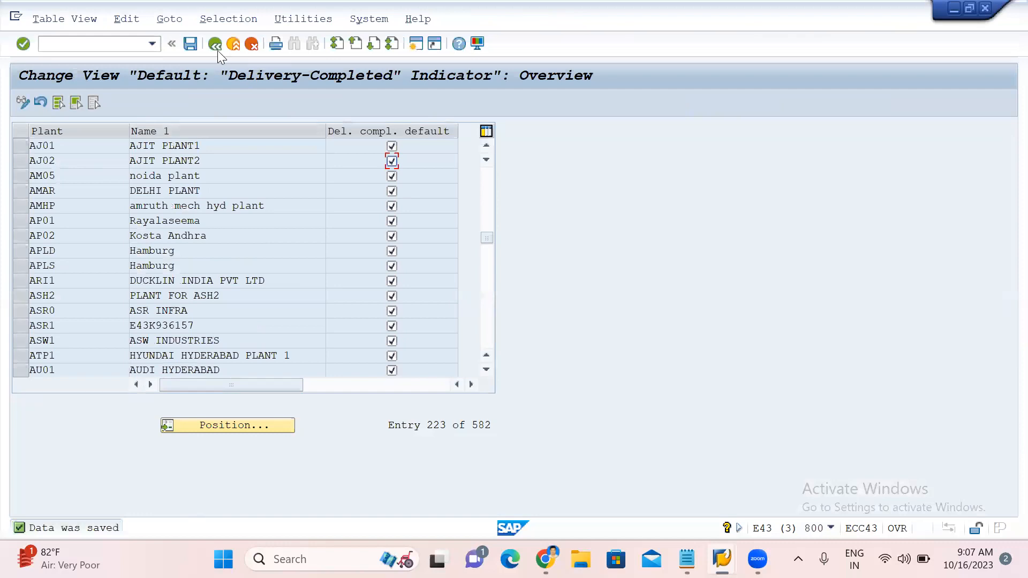
click(215, 45)
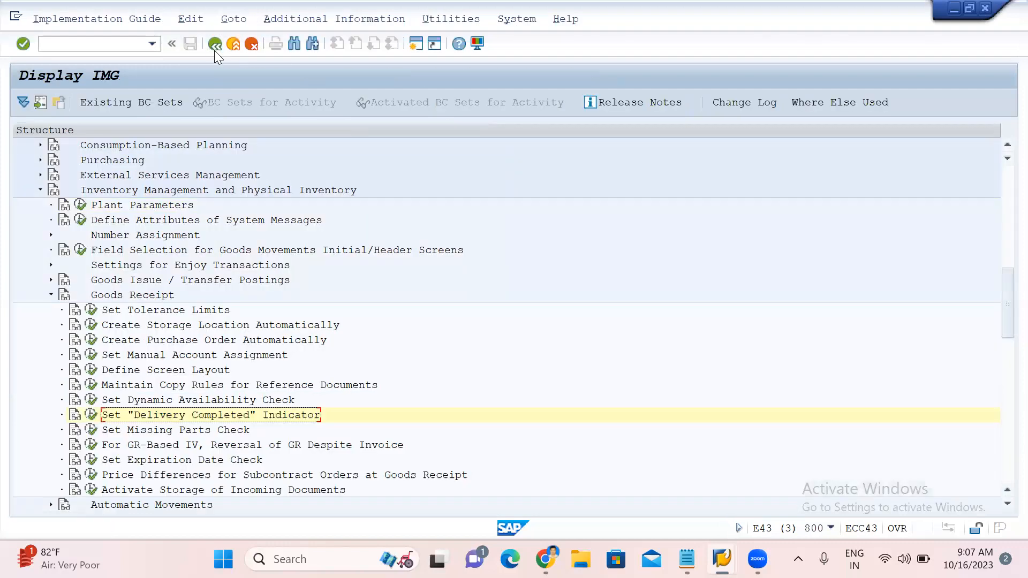
click(52, 295)
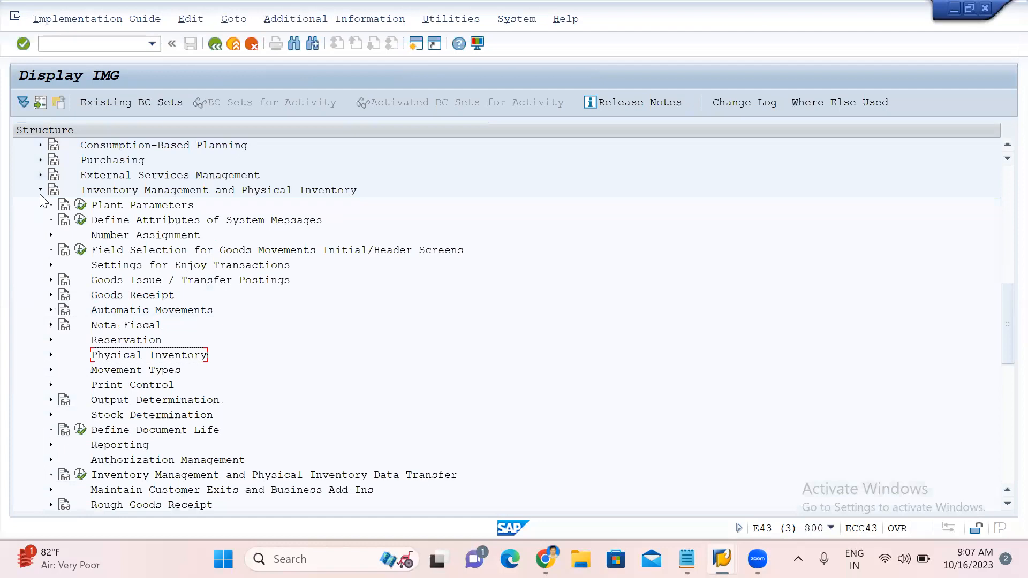
scroll(41, 201, up, 3)
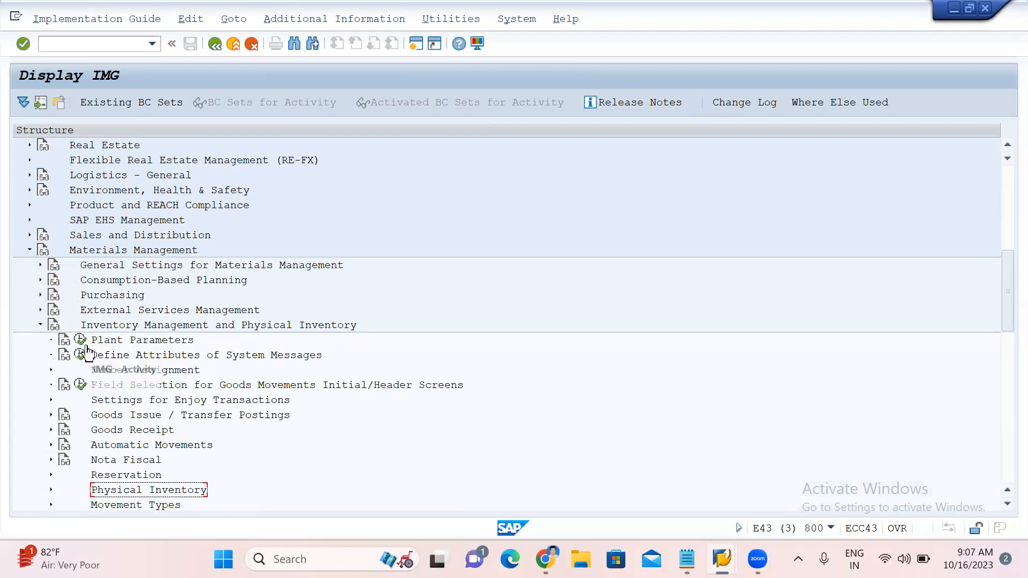
scroll(91, 351, down, 3)
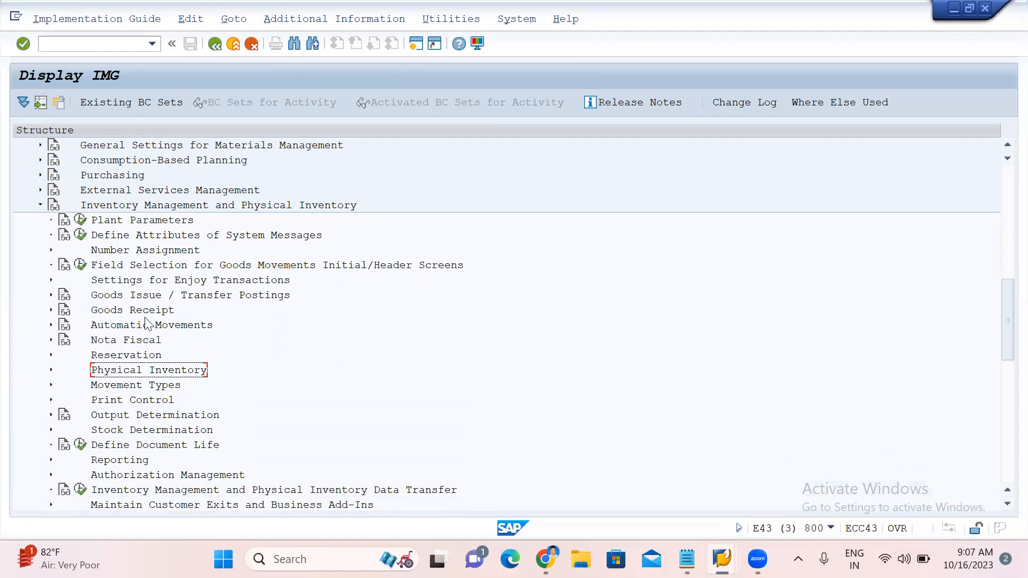
click(50, 310)
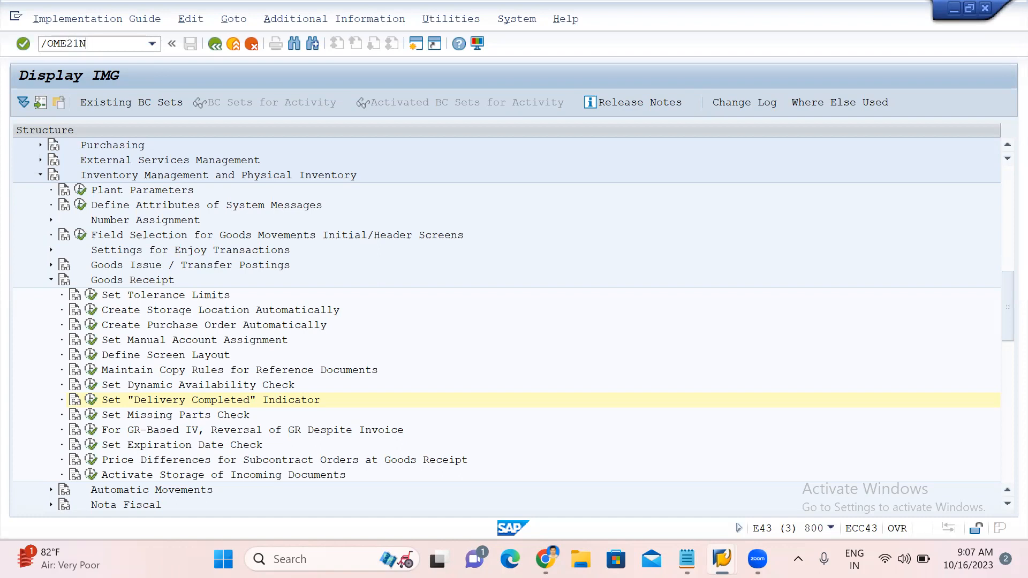
Start transaction ME21N to create a purchase order with order type NB Standard PO.
key(Return)
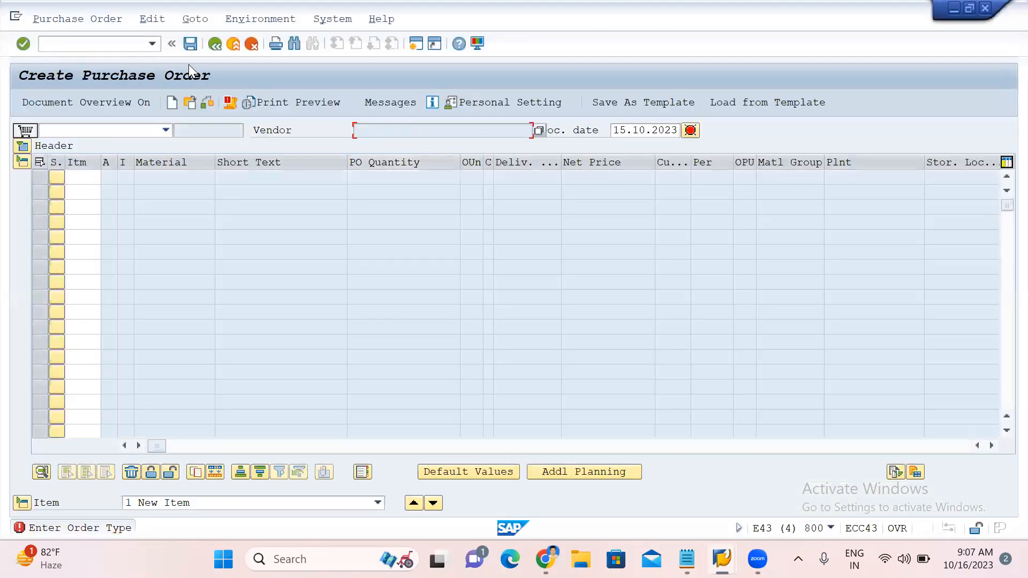
click(129, 47)
key(Return)
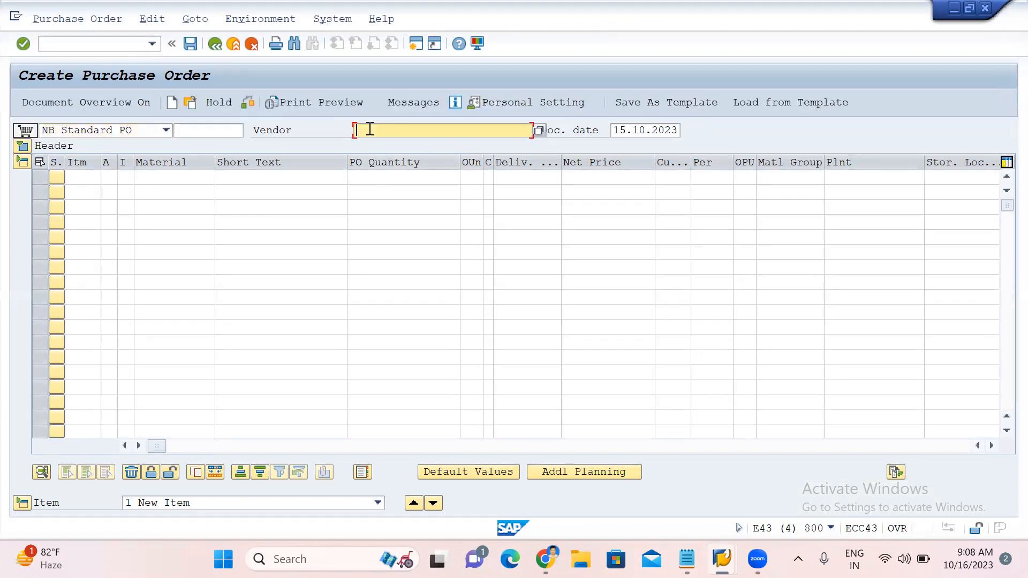
Clear the vendor field and copy the vendor number from the practice notes.
key(ctrl+v)
key(BackSpace)
key(BackSpace)
key(BackSpace)
key(BackSpace)
key(BackSpace)
key(BackSpace)
key(BackSpace)
key(BackSpace)
key(BackSpace)
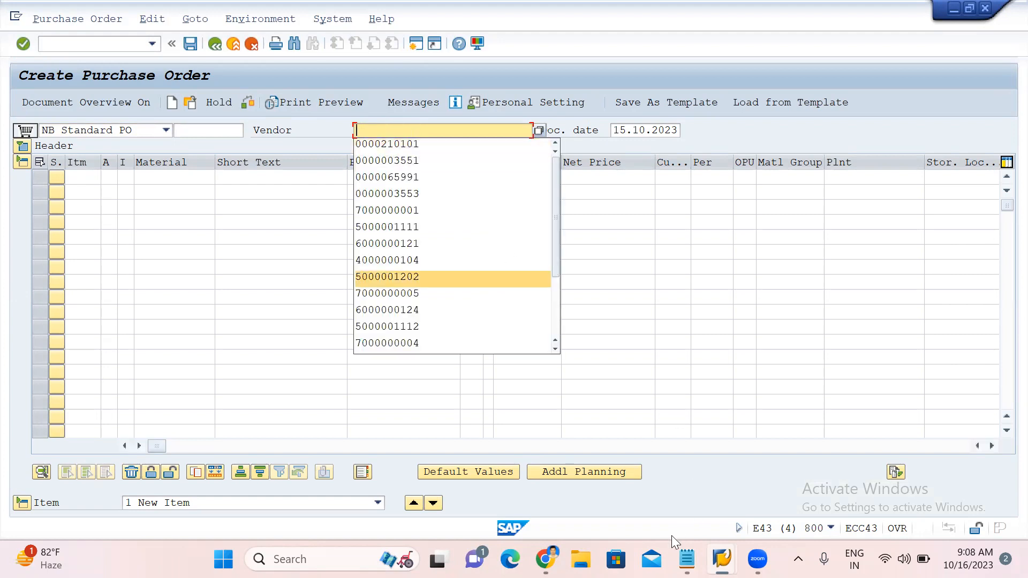
key(alt+Tab)
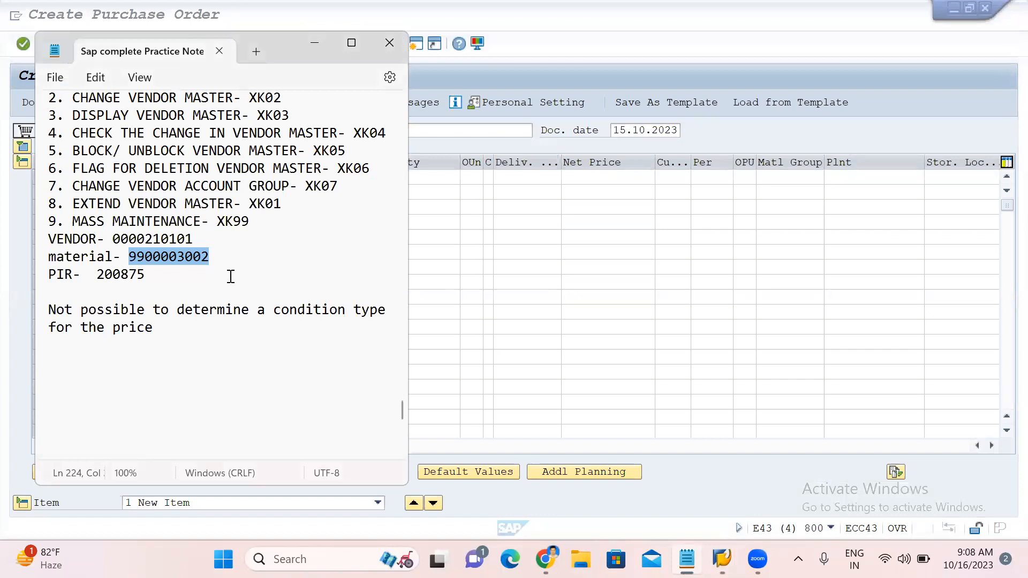
click(212, 274)
double_click(151, 239)
key(ctrl+c)
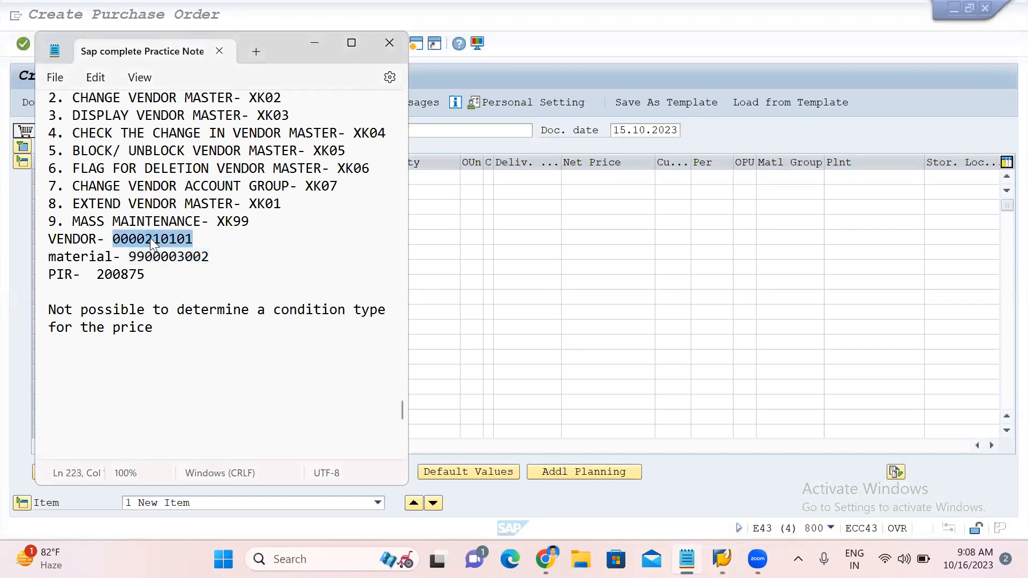
key(alt+Tab)
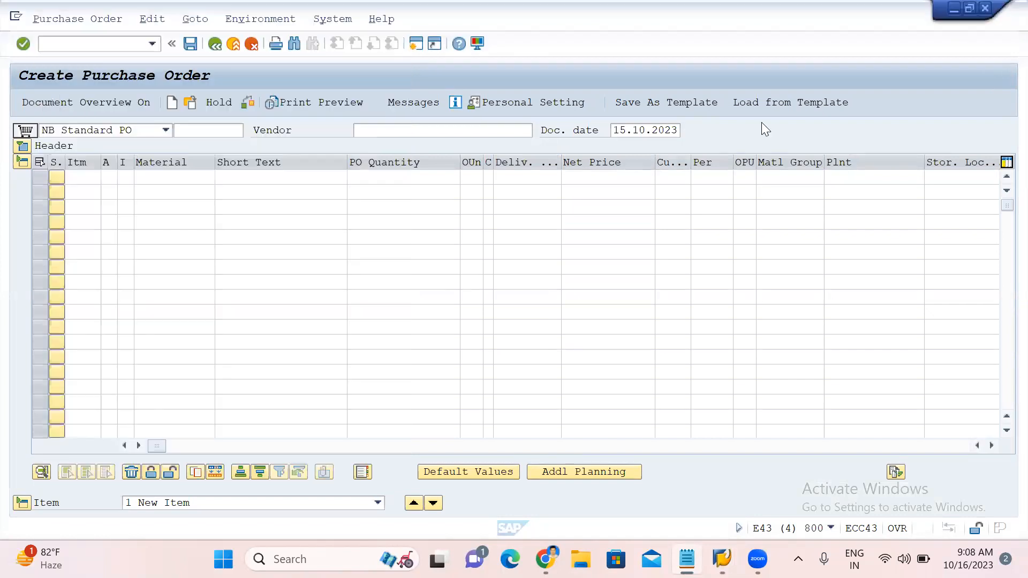
Paste the copied vendor number into the vendor field and confirm it.
click(393, 130)
key(ctrl+v)
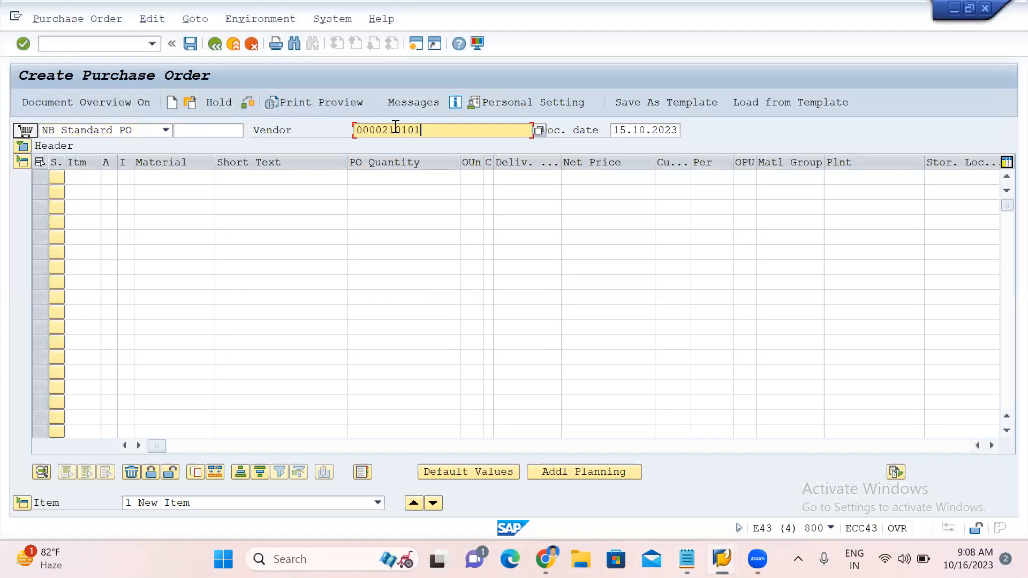
key(Return)
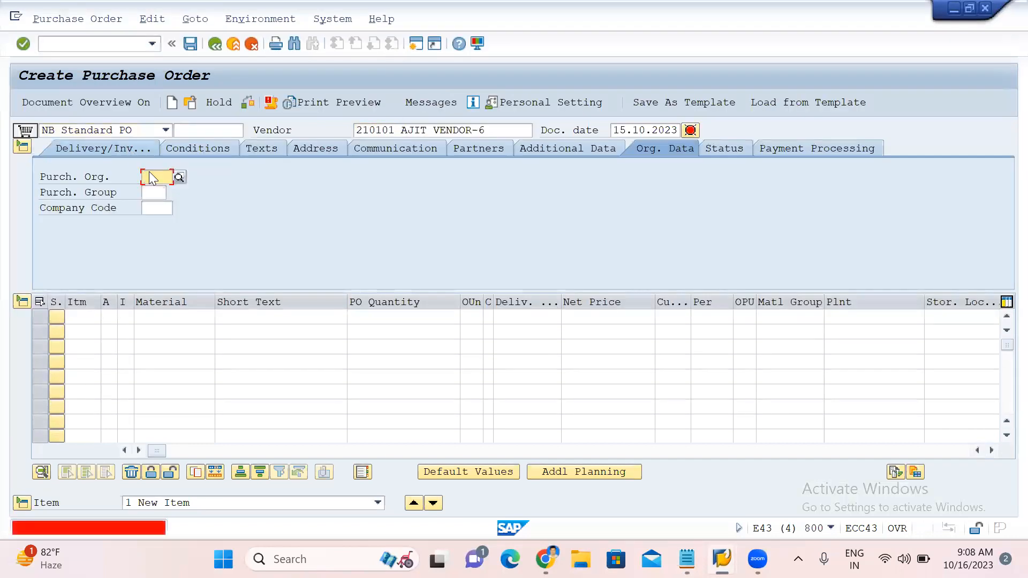
Set the organizational data to purchasing organization AJIT, purchasing group AJ and company code AJIT.
click(150, 175)
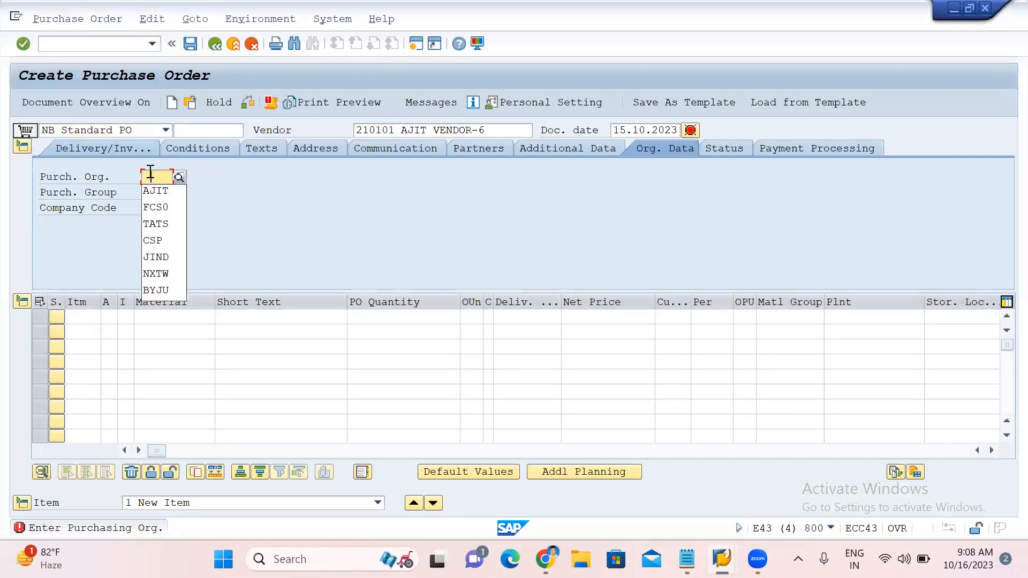
click(151, 190)
click(154, 193)
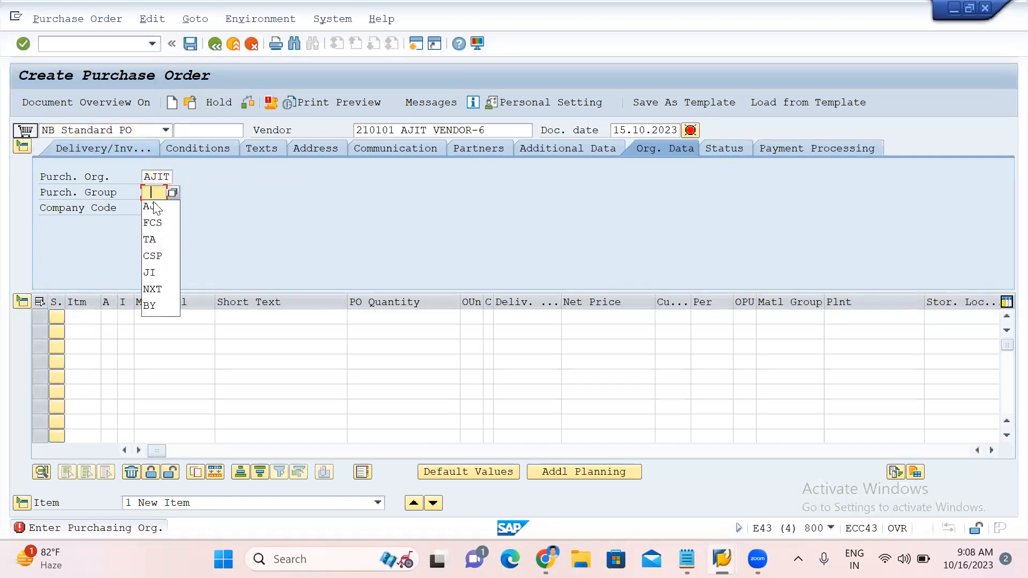
click(154, 209)
click(154, 208)
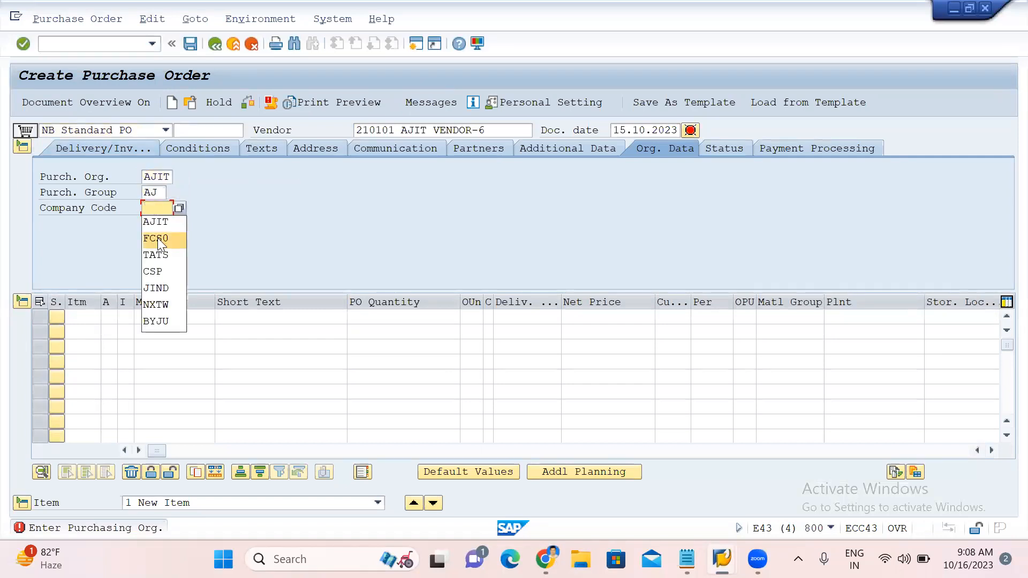
click(178, 223)
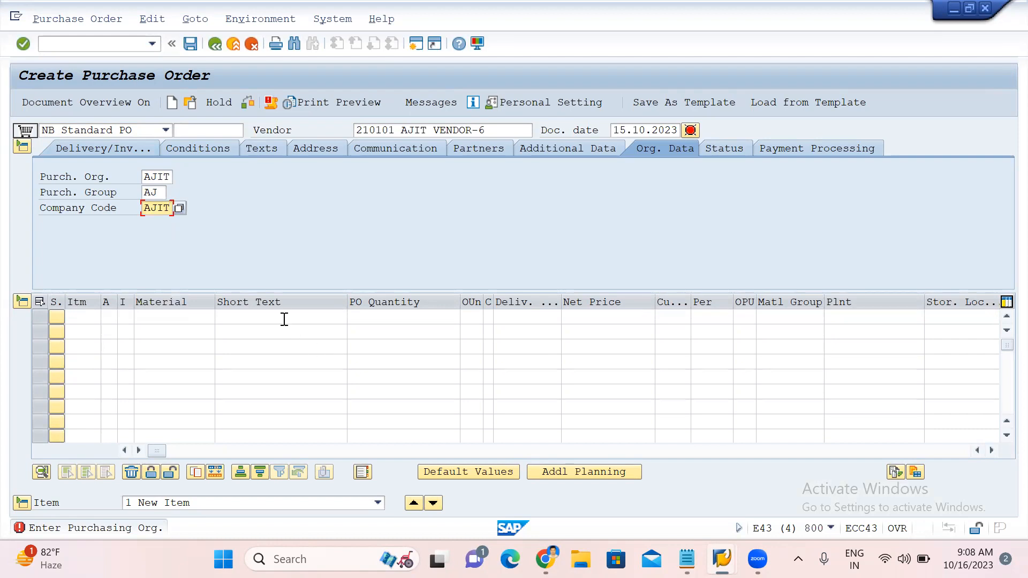
click(167, 316)
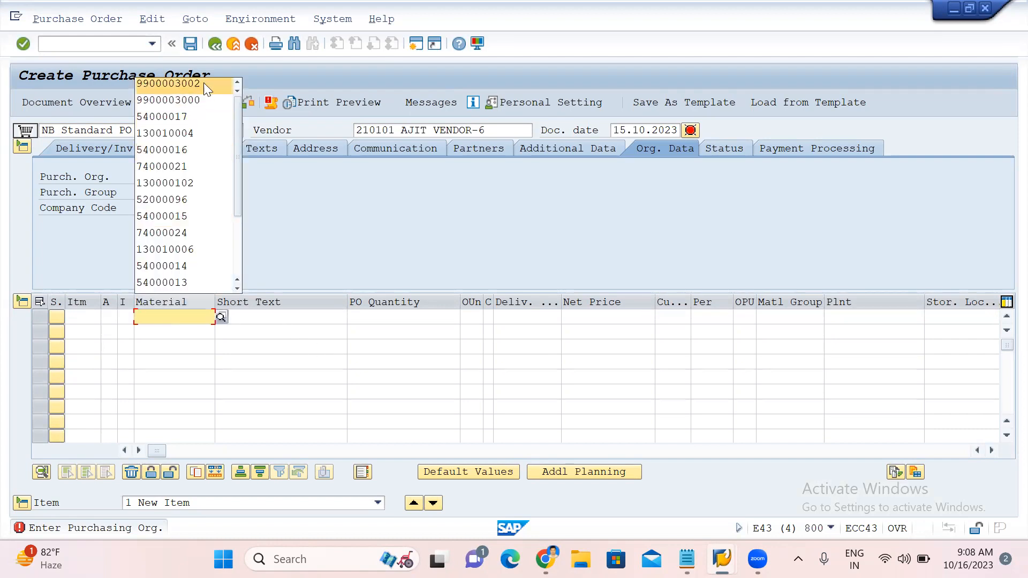
click(204, 82)
click(406, 318)
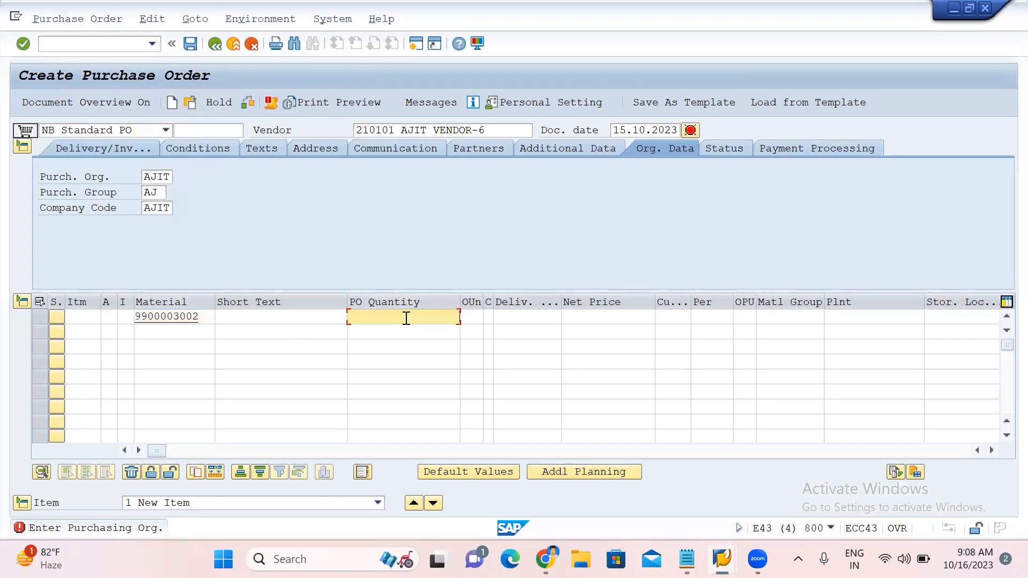
click(522, 313)
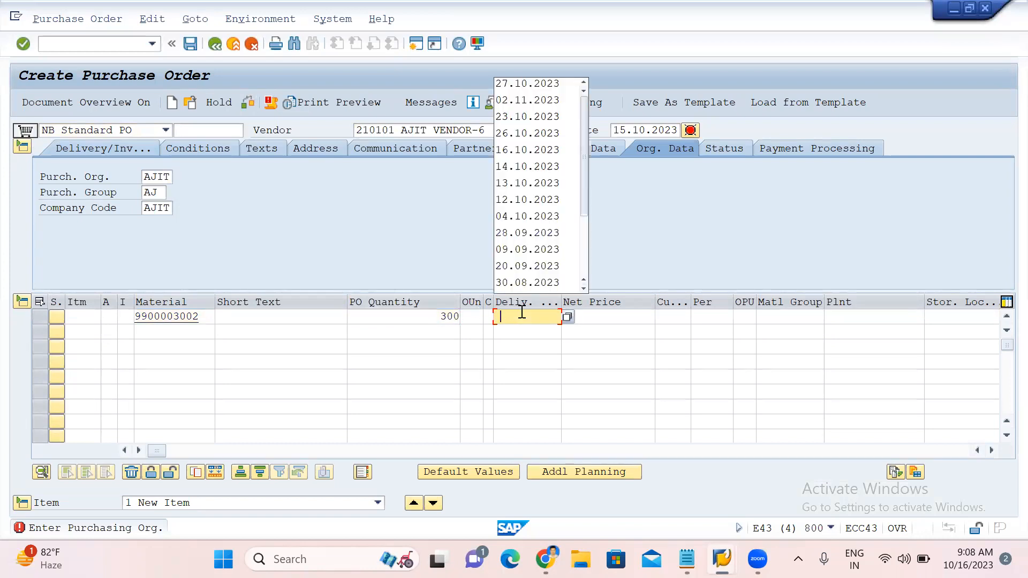
click(518, 85)
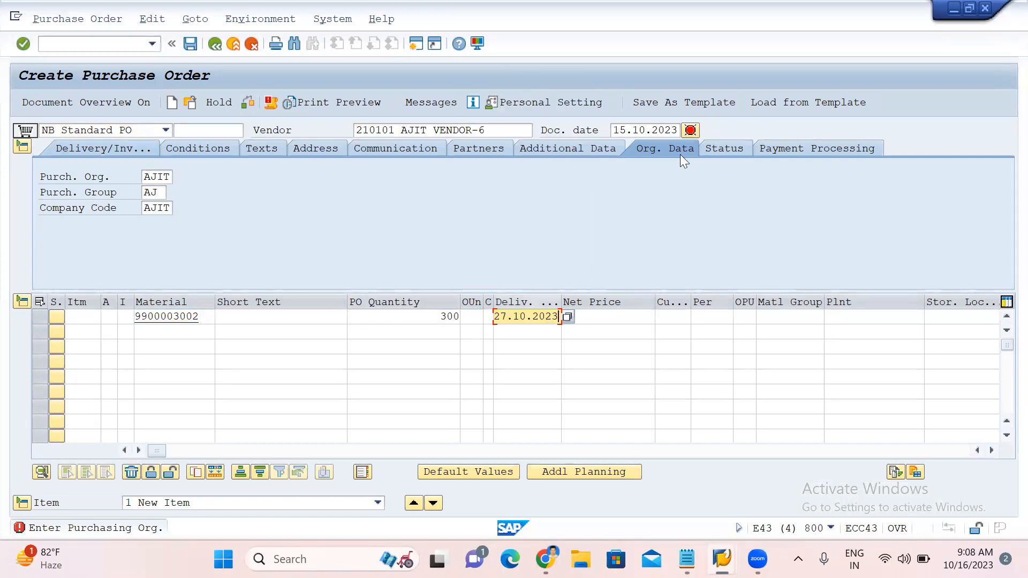
click(625, 315)
text(4000)
Set the item's plant to AJ01, storage location 1000 and currency INR, then confirm.
click(854, 314)
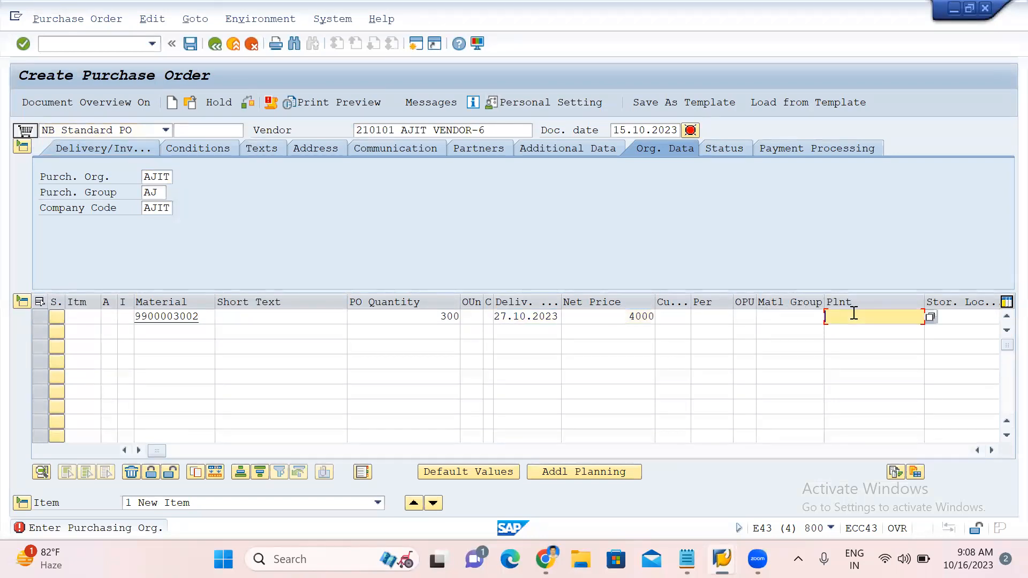
key(space)
click(869, 84)
click(957, 315)
click(942, 332)
key(Return)
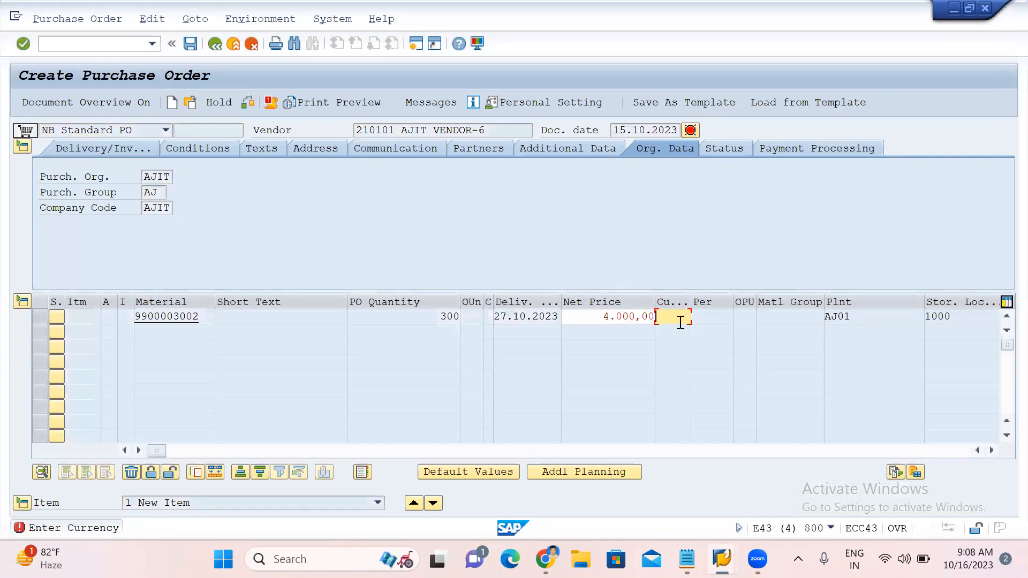
text(INR)
key(Return)
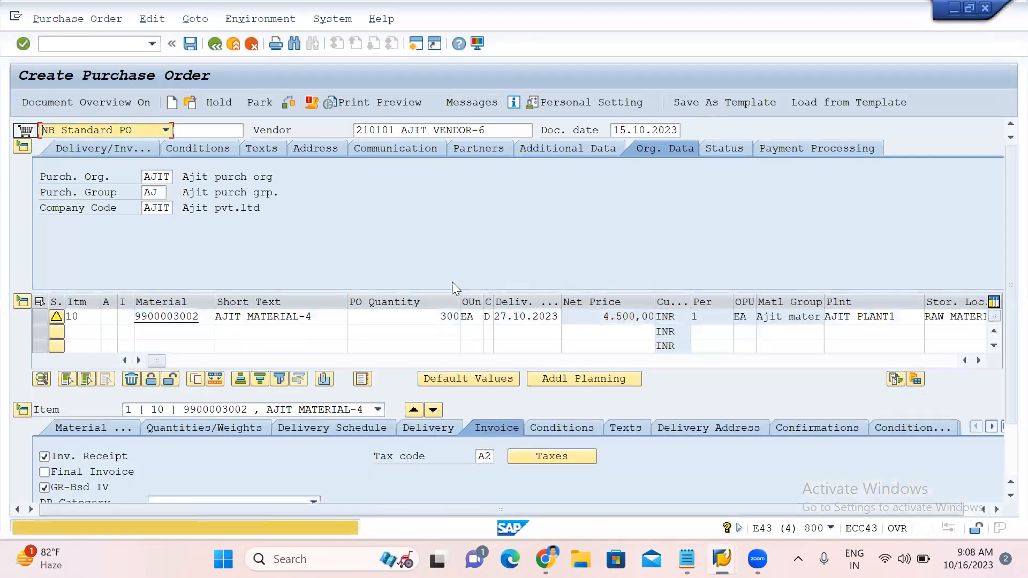
Check the purchase order and save it.
key(Return)
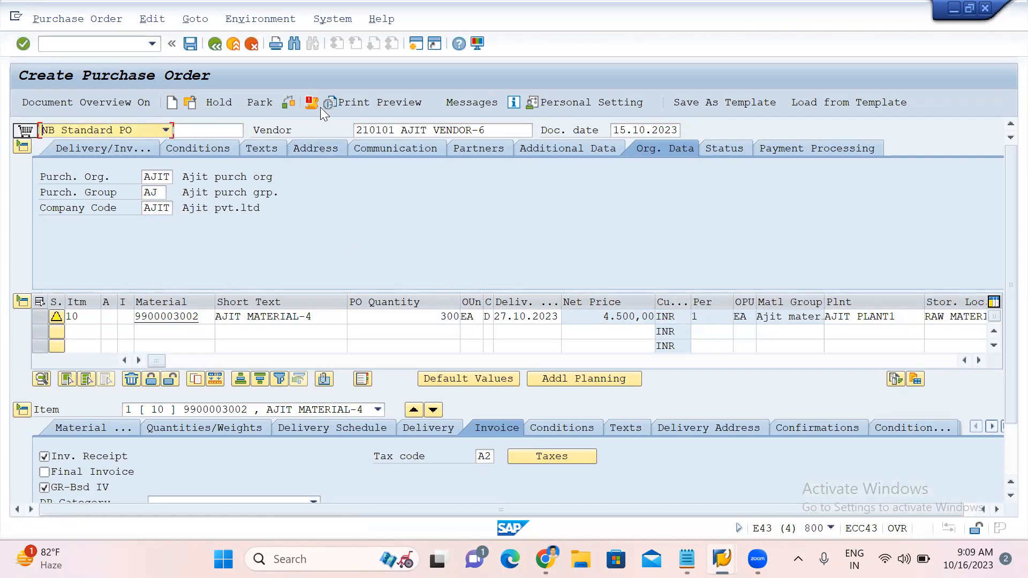
click(289, 103)
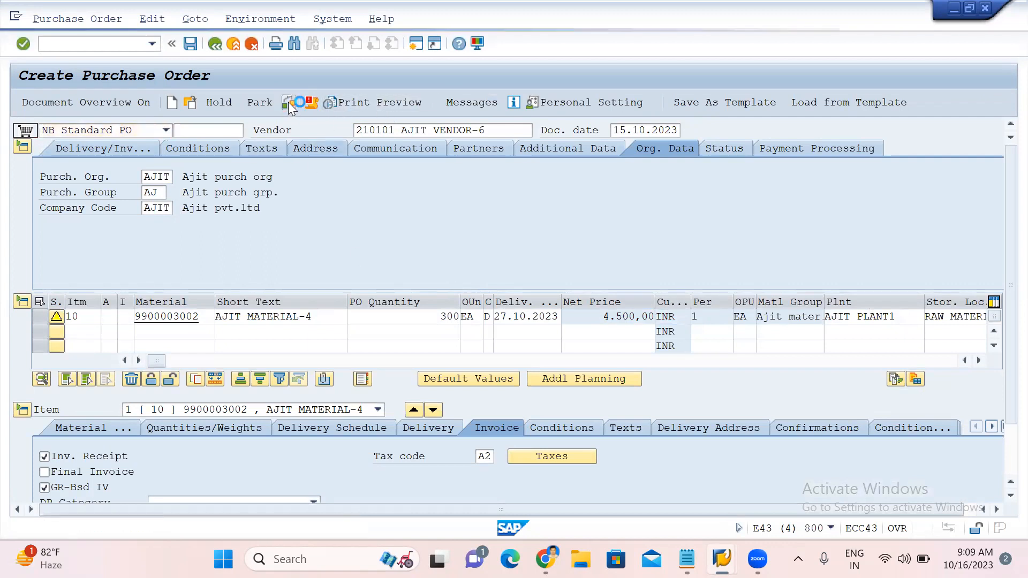
click(188, 47)
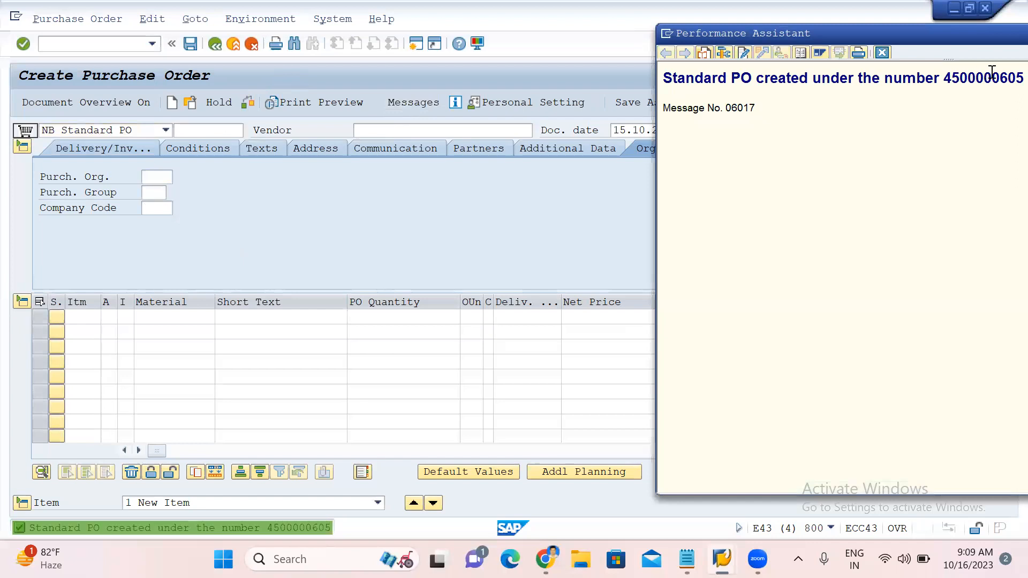
Copy the new purchase order number, close the message window, and open the goods receipt transaction.
double_click(992, 75)
key(ctrl+c)
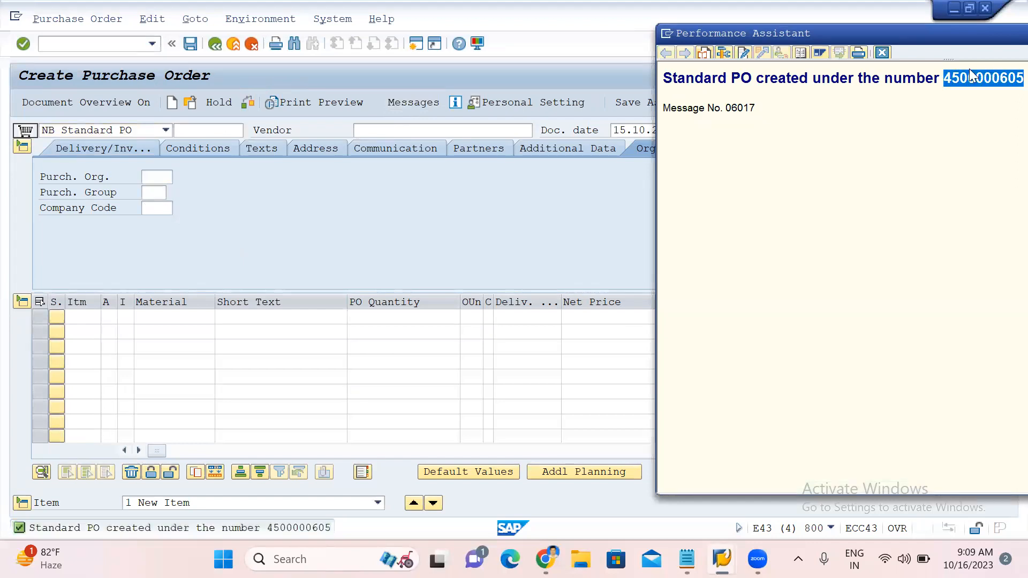
click(882, 52)
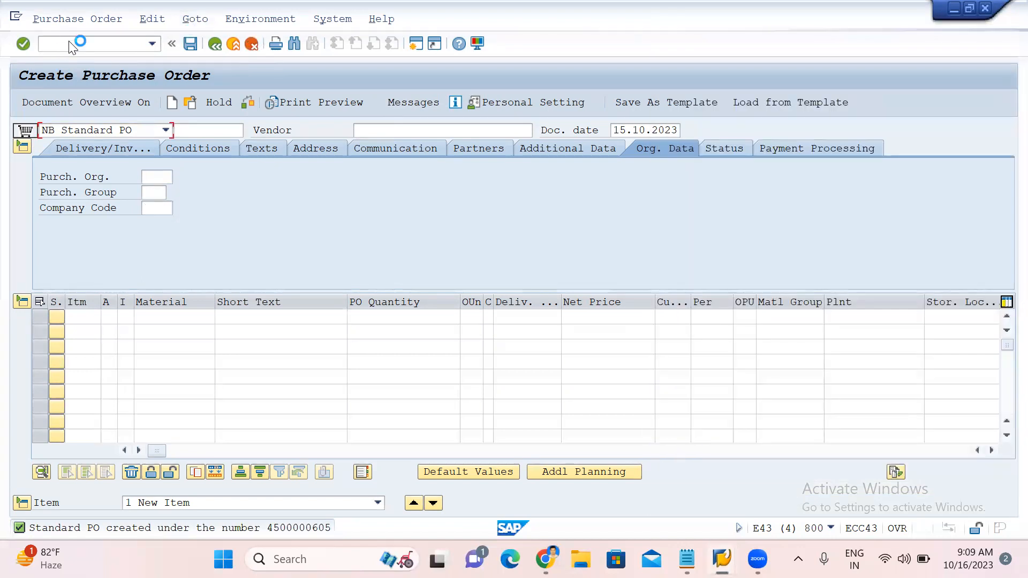
click(69, 41)
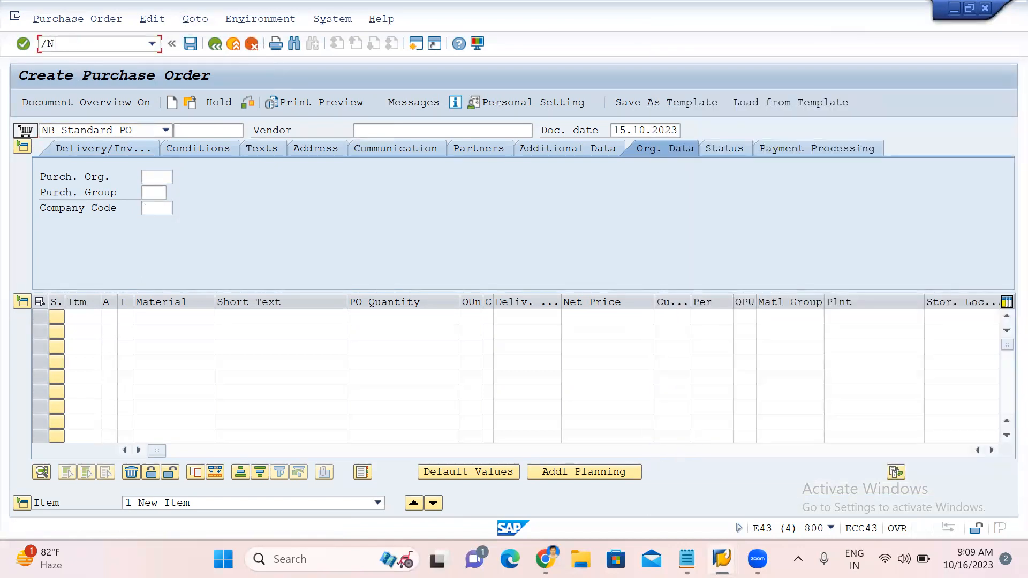
key(Return)
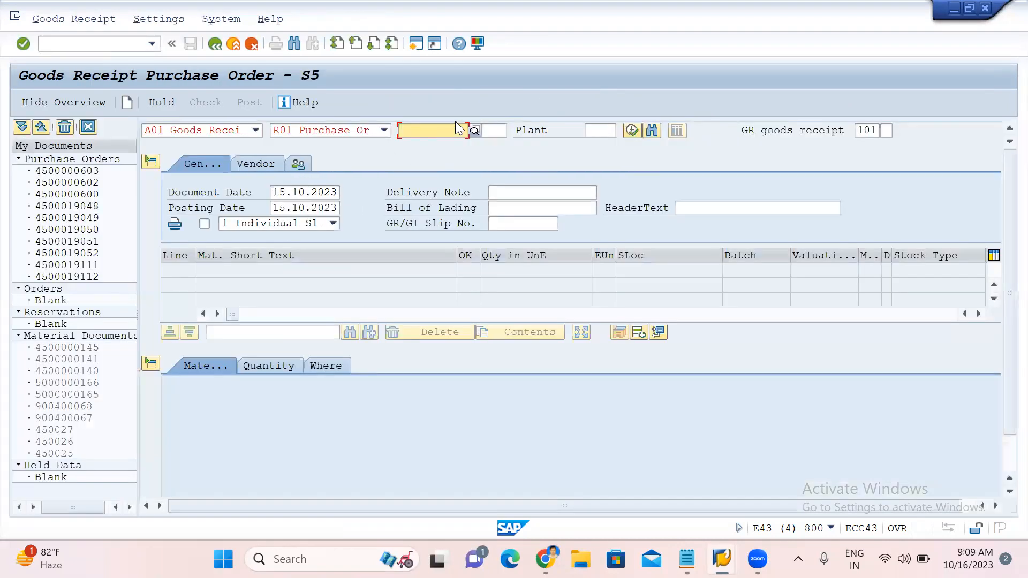
Load the copied purchase order in the goods receipt, mark its item OK, and post the receipt.
key(ctrl+v)
key(Return)
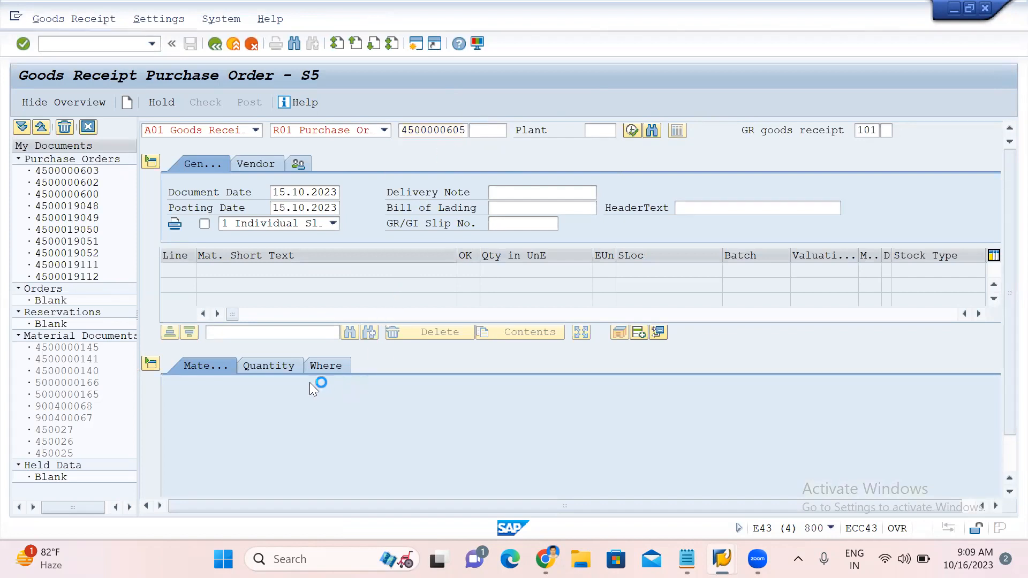
scroll(377, 430, down, 1)
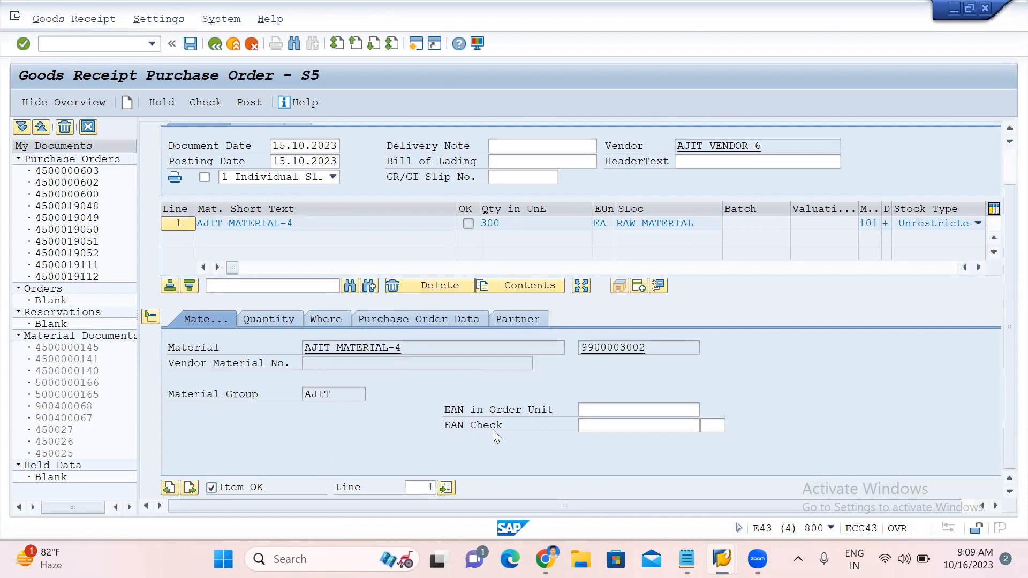
click(204, 102)
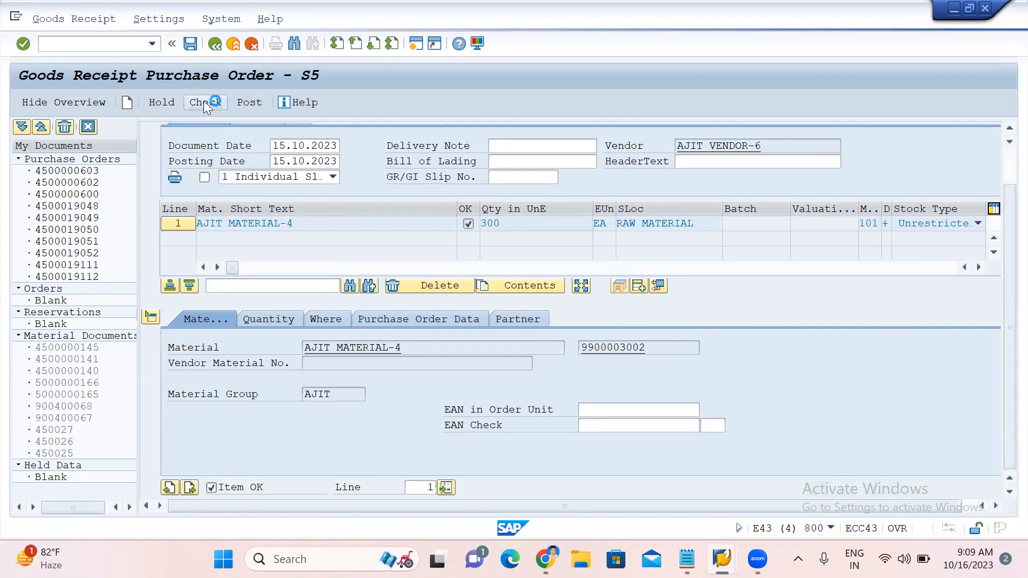
click(252, 102)
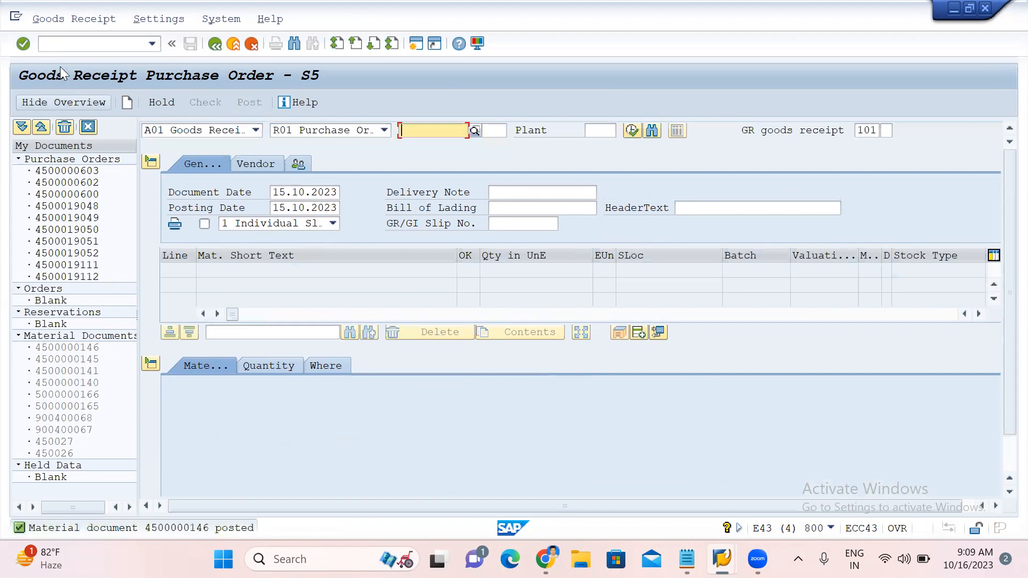
Open the purchase order in display mode and review its purchase order history for the item.
click(65, 45)
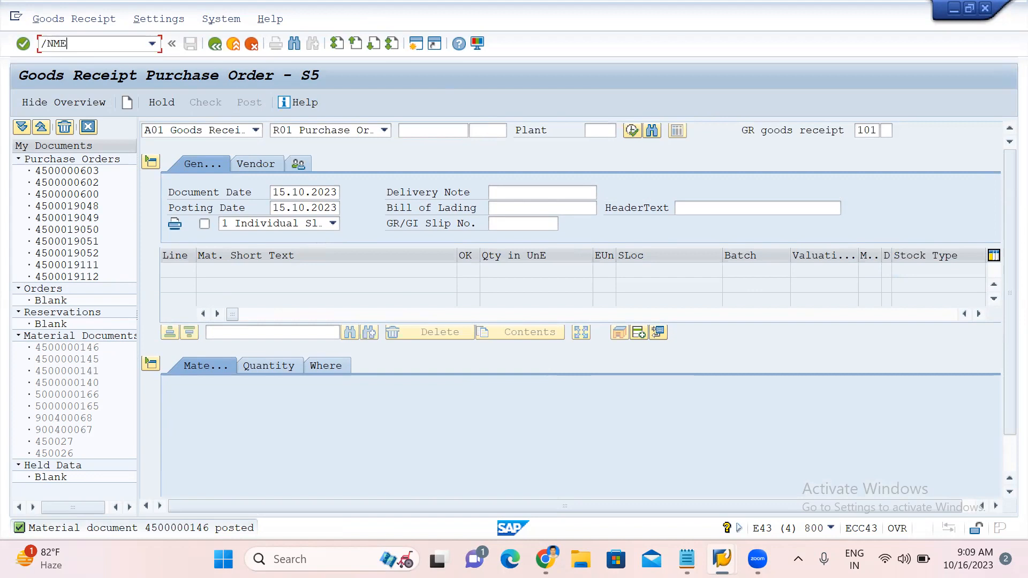
key(Return)
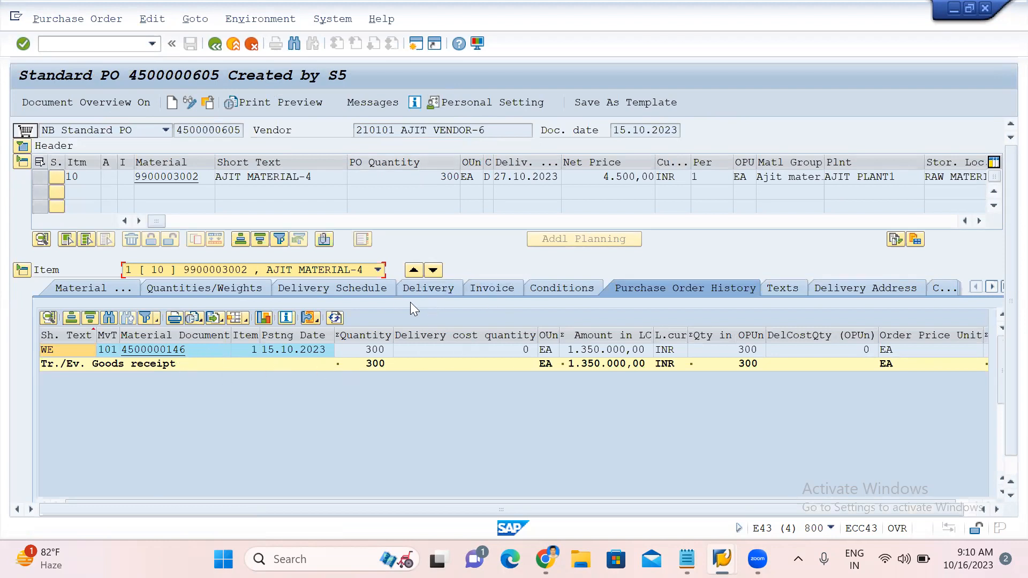
click(415, 288)
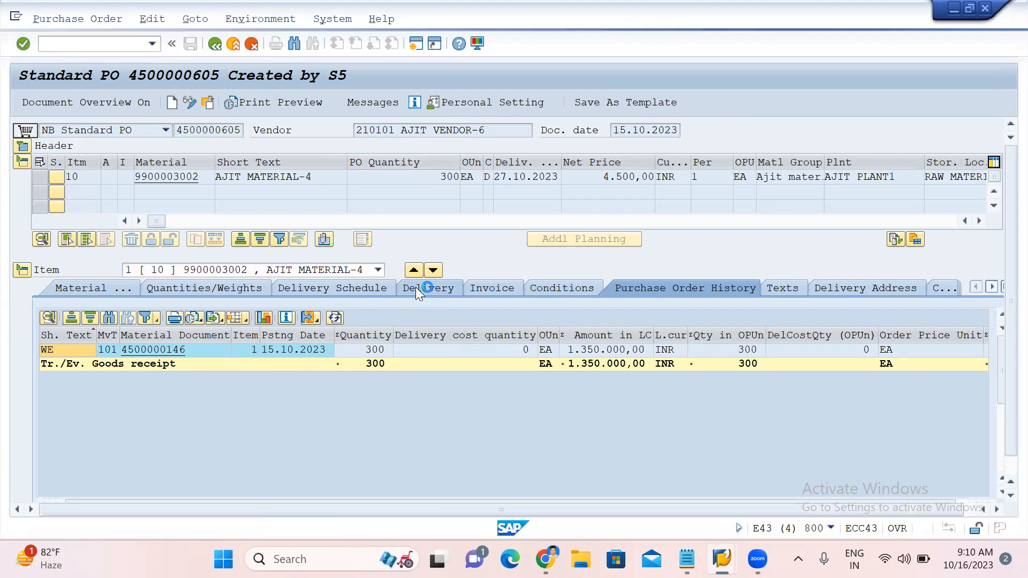